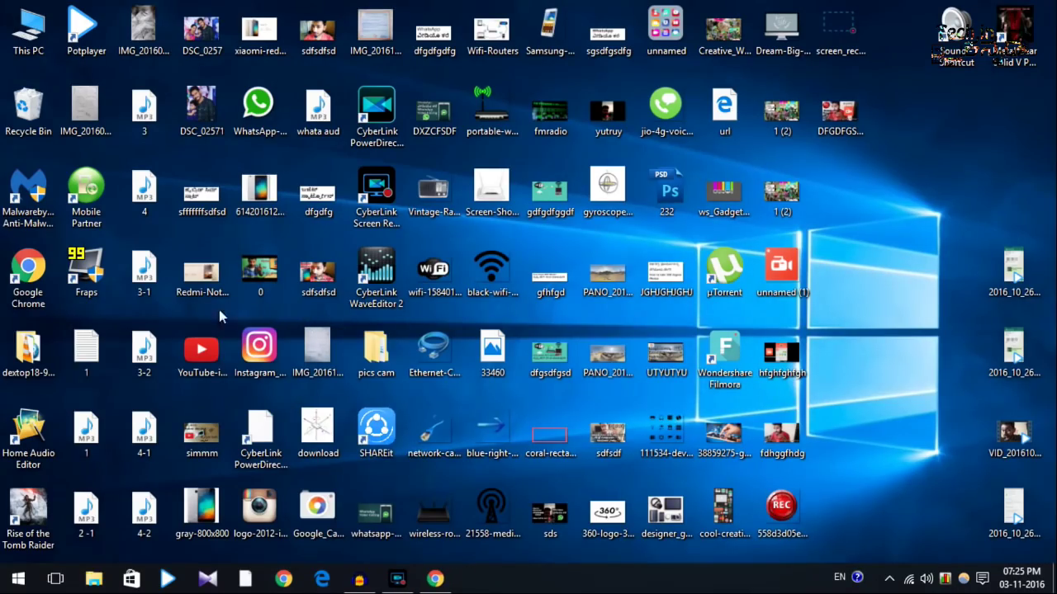
Step: Bring up the Windows Start menu app list to find Adobe Photoshop CS5
{"action": "left_click", "coordinate": [18, 579]}
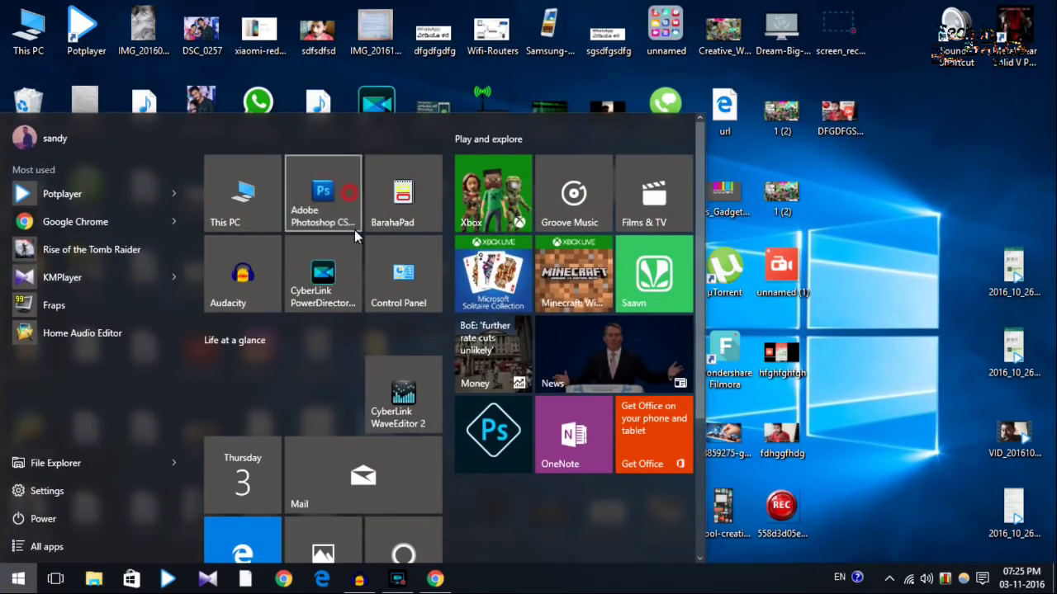
{"action": "key", "text": "Escape"}
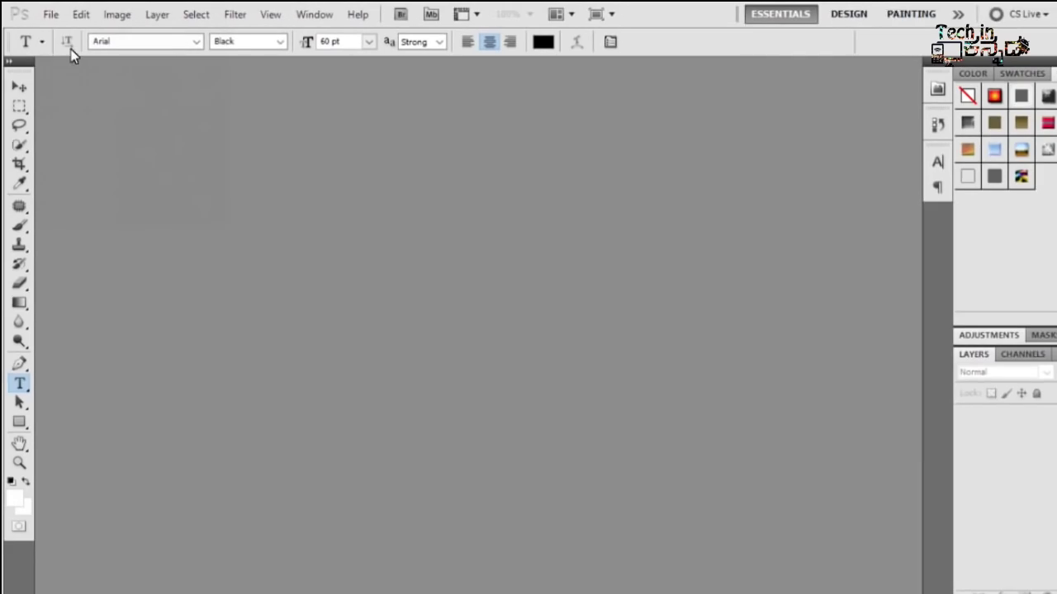
Step: Start opening an image via File > Open and browse the Desktop, first picking DFGDFGSDFG
{"action": "left_click", "coordinate": [49, 13]}
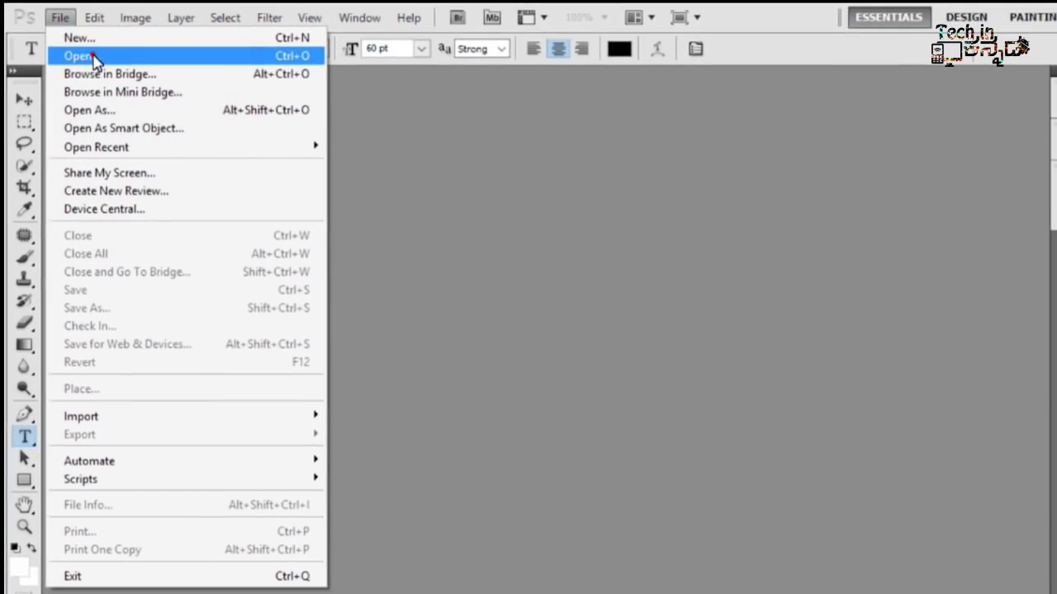
{"action": "left_click", "coordinate": [85, 60]}
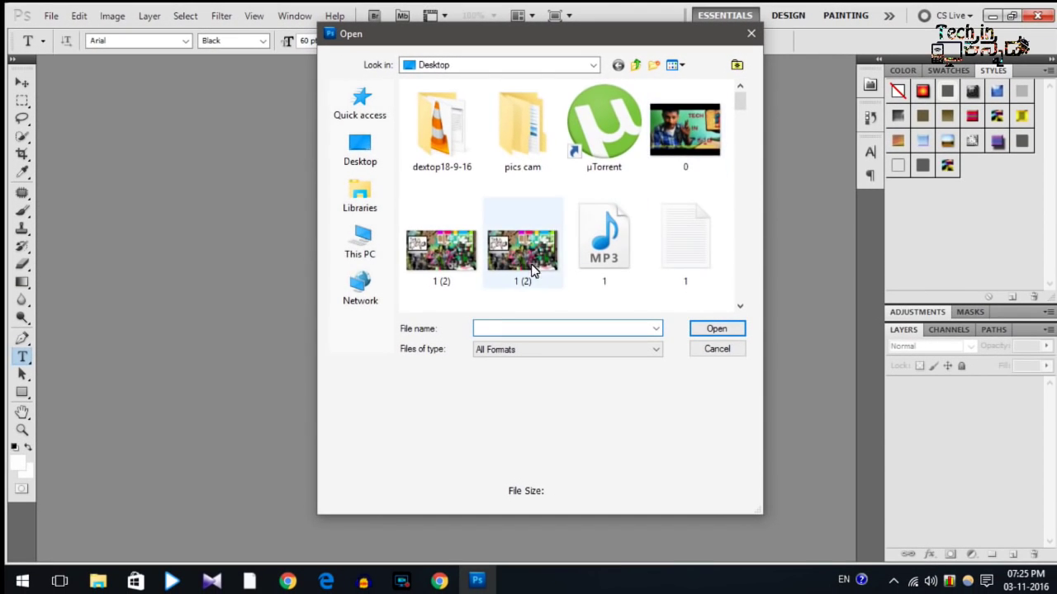
{"action": "scroll", "coordinate": [531, 271], "scroll_direction": "down", "scroll_amount": 5}
{"action": "scroll", "coordinate": [529, 270], "scroll_direction": "down", "scroll_amount": 5}
{"action": "scroll", "coordinate": [525, 269], "scroll_direction": "down", "scroll_amount": 3}
{"action": "scroll", "coordinate": [522, 268], "scroll_direction": "up", "scroll_amount": 3}
{"action": "left_click", "coordinate": [681, 194]}
Step: Select the sdfsdf image in the Desktop listing and open it
{"action": "scroll", "coordinate": [611, 244], "scroll_direction": "down", "scroll_amount": 10}
{"action": "scroll", "coordinate": [652, 252], "scroll_direction": "down", "scroll_amount": 5}
{"action": "scroll", "coordinate": [660, 248], "scroll_direction": "up", "scroll_amount": 3}
{"action": "scroll", "coordinate": [663, 207], "scroll_direction": "up", "scroll_amount": 2}
{"action": "scroll", "coordinate": [661, 214], "scroll_direction": "down", "scroll_amount": 5}
{"action": "scroll", "coordinate": [652, 211], "scroll_direction": "up", "scroll_amount": 3}
{"action": "scroll", "coordinate": [652, 210], "scroll_direction": "up", "scroll_amount": 2}
{"action": "scroll", "coordinate": [652, 210], "scroll_direction": "up", "scroll_amount": 2}
{"action": "left_click", "coordinate": [599, 97]}
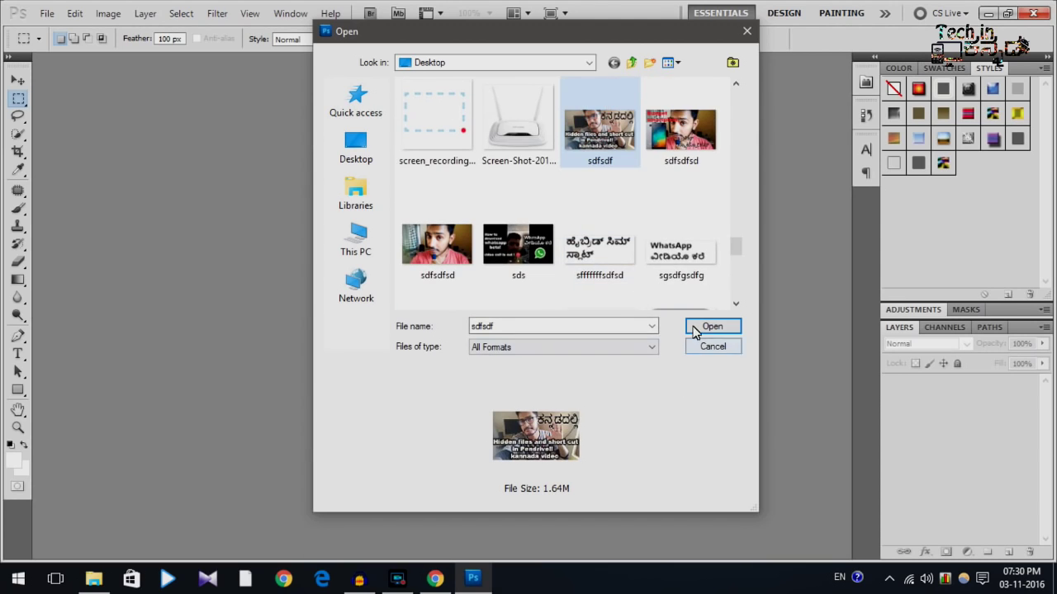
{"action": "left_click", "coordinate": [695, 328]}
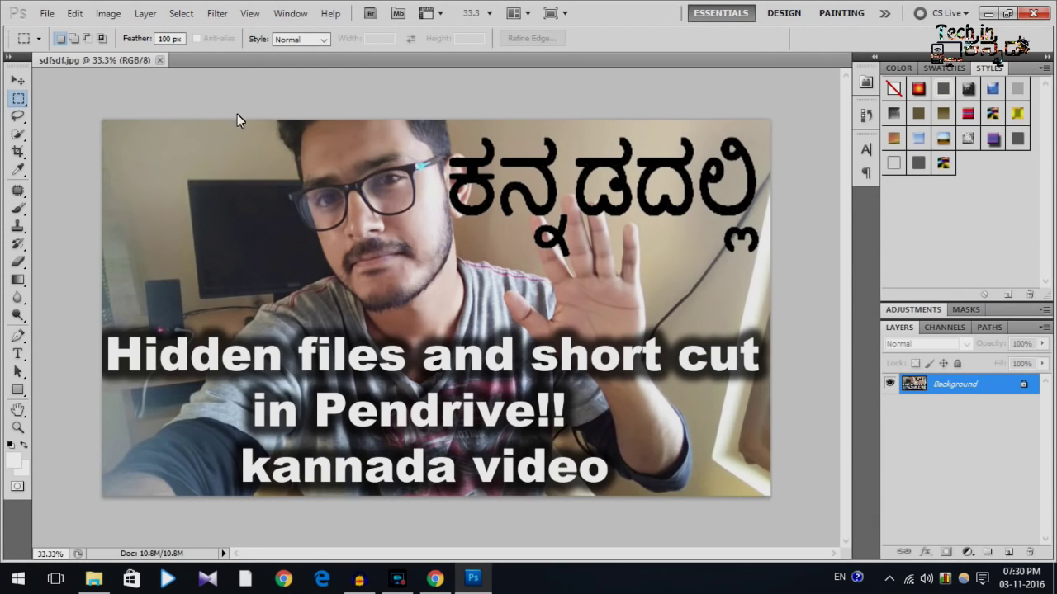
Step: Close sdfsdf, then drag DFGDFGSDFG.jpg and hfghfghfgh from the desktop into Photoshop
{"action": "left_click", "coordinate": [1007, 15]}
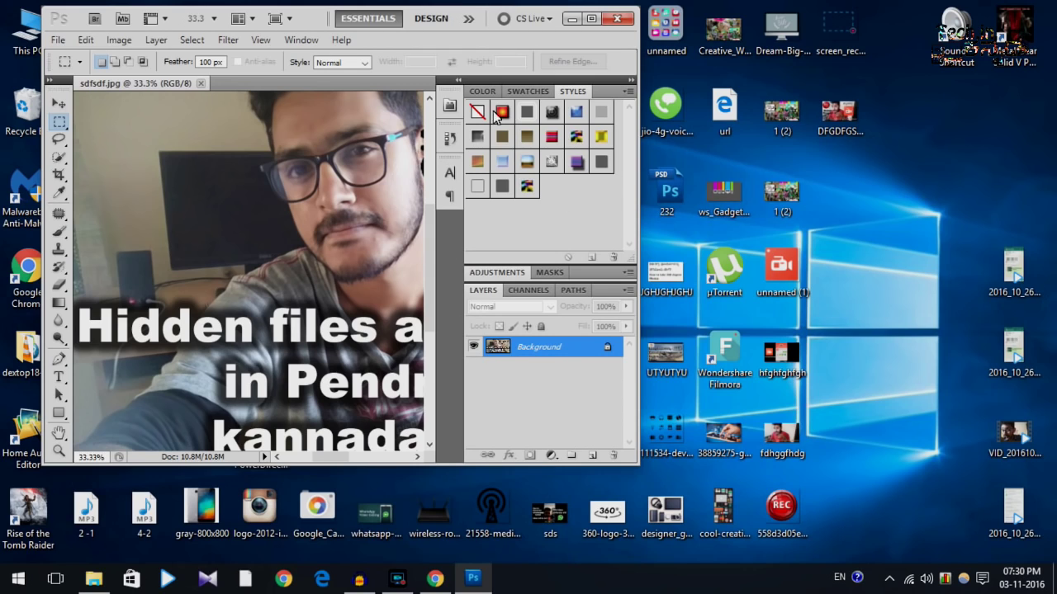
{"action": "left_click", "coordinate": [200, 84]}
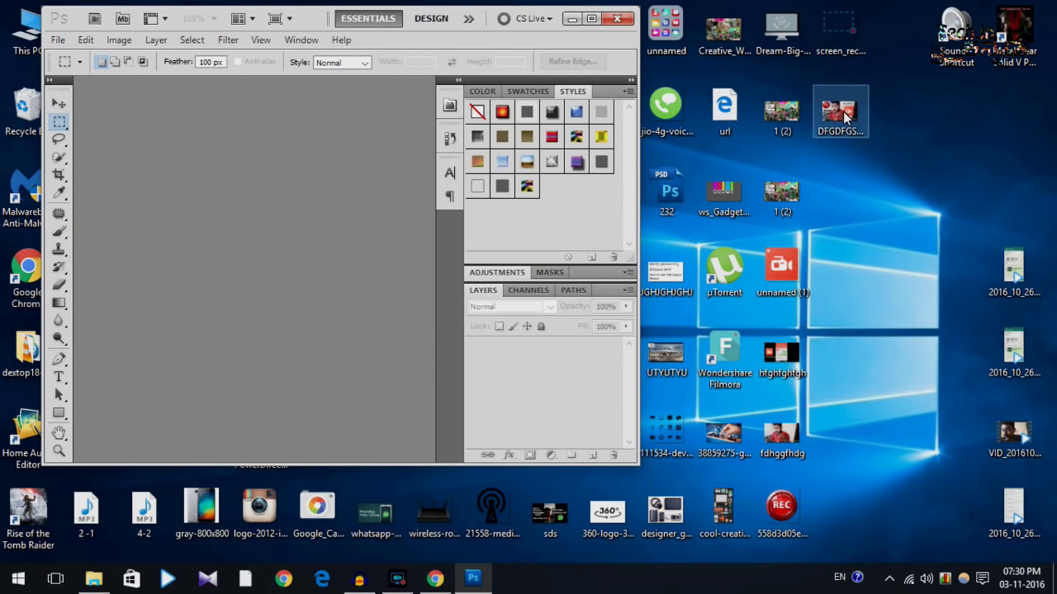
{"action": "mouse_move", "coordinate": [846, 121]}
{"action": "left_mouse_down"}
{"action": "mouse_move", "coordinate": [293, 258]}
{"action": "mouse_move", "coordinate": [252, 247]}
{"action": "left_mouse_up"}
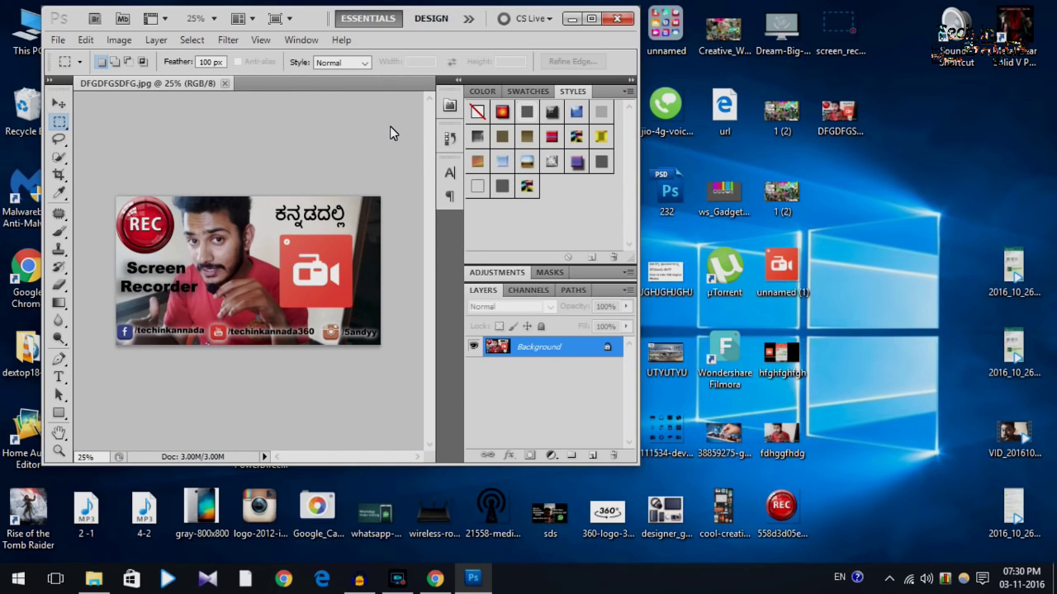
{"action": "left_click_drag", "start_coordinate": [828, 131], "coordinate": [777, 357]}
{"action": "left_click_drag", "start_coordinate": [777, 357], "coordinate": [361, 241]}
{"action": "left_click_drag", "start_coordinate": [286, 108], "coordinate": [279, 87]}
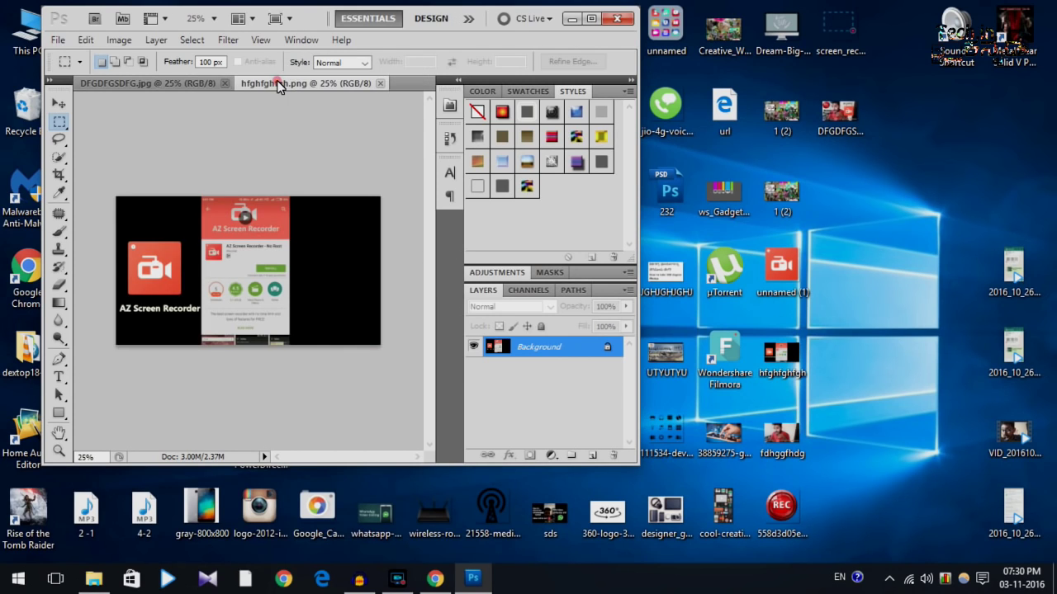
{"action": "left_click", "coordinate": [179, 80]}
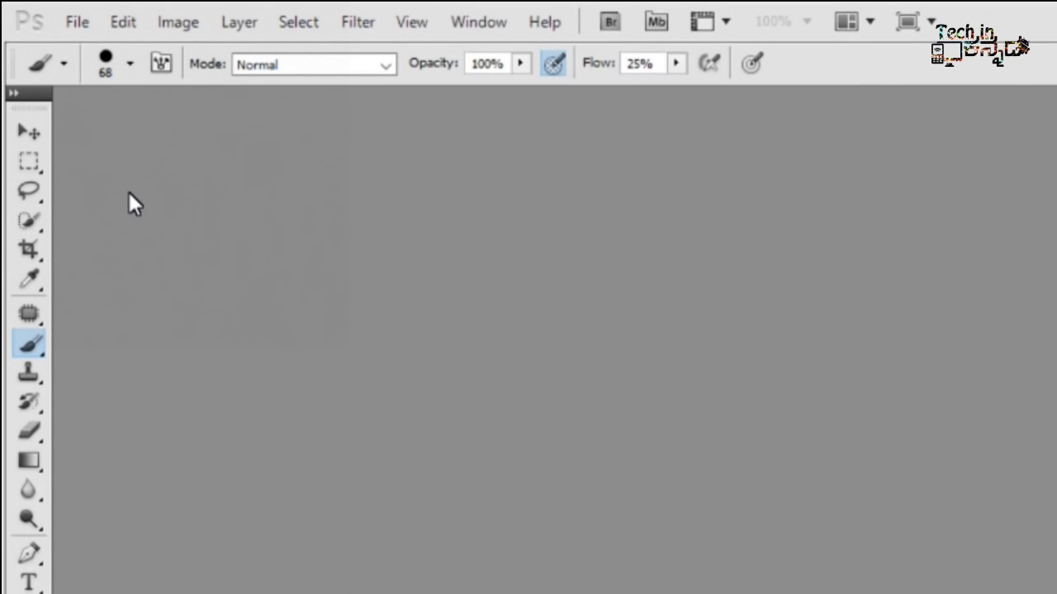
Step: Create a new 1123 × 874 pixel document with a transparent background
{"action": "left_click", "coordinate": [77, 18]}
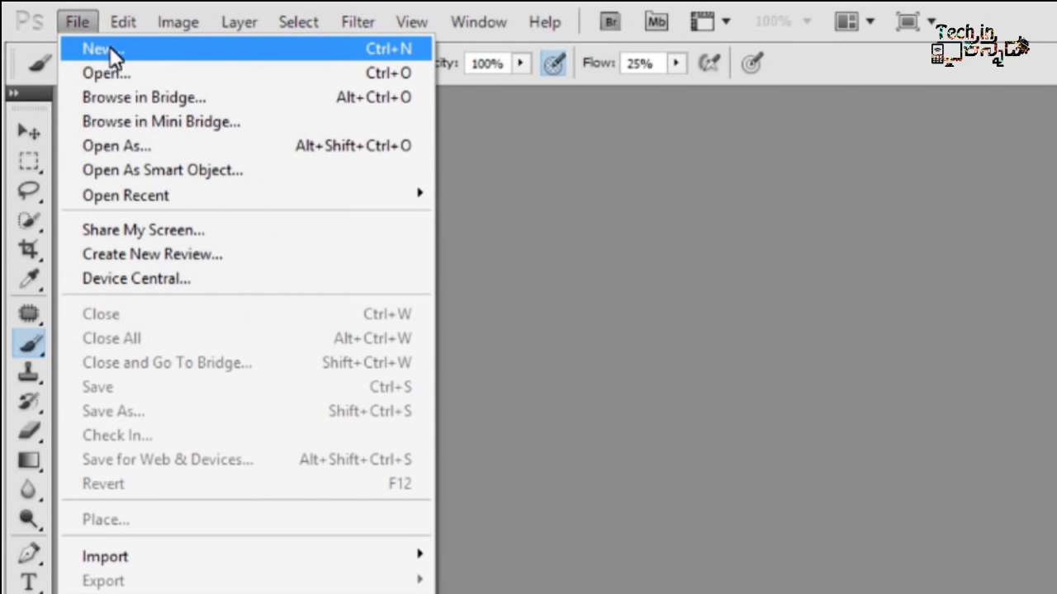
{"action": "left_click", "coordinate": [112, 48]}
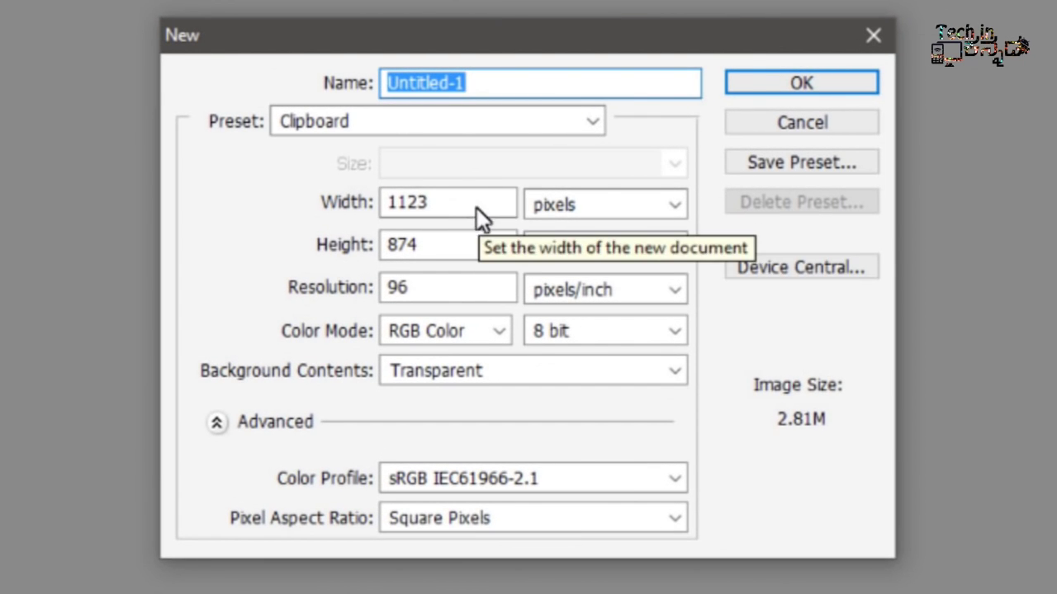
{"action": "left_click", "coordinate": [632, 208]}
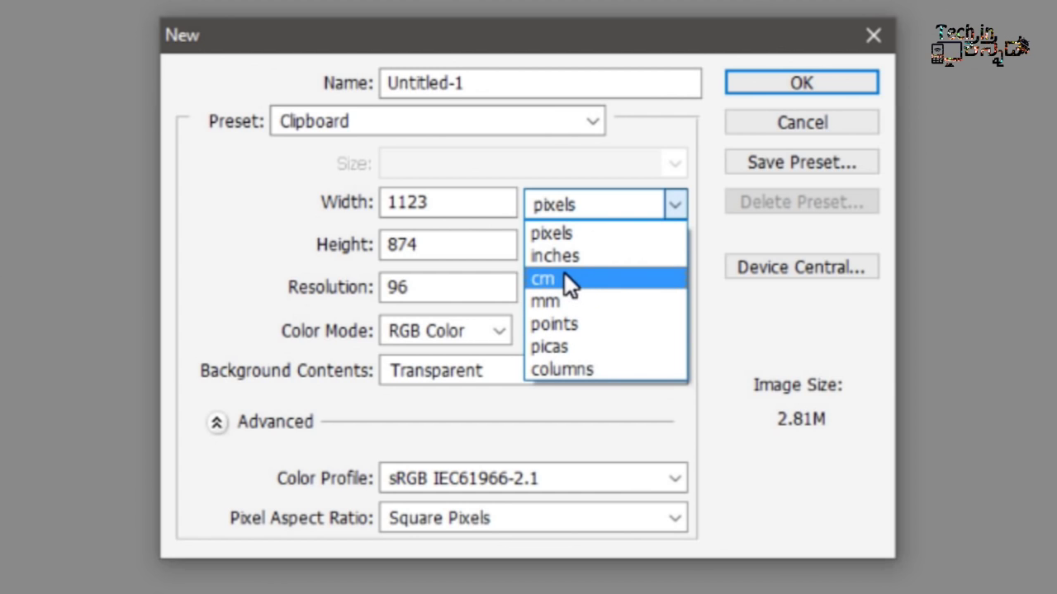
{"action": "left_click", "coordinate": [561, 234]}
{"action": "left_click", "coordinate": [577, 204]}
{"action": "left_click", "coordinate": [564, 232]}
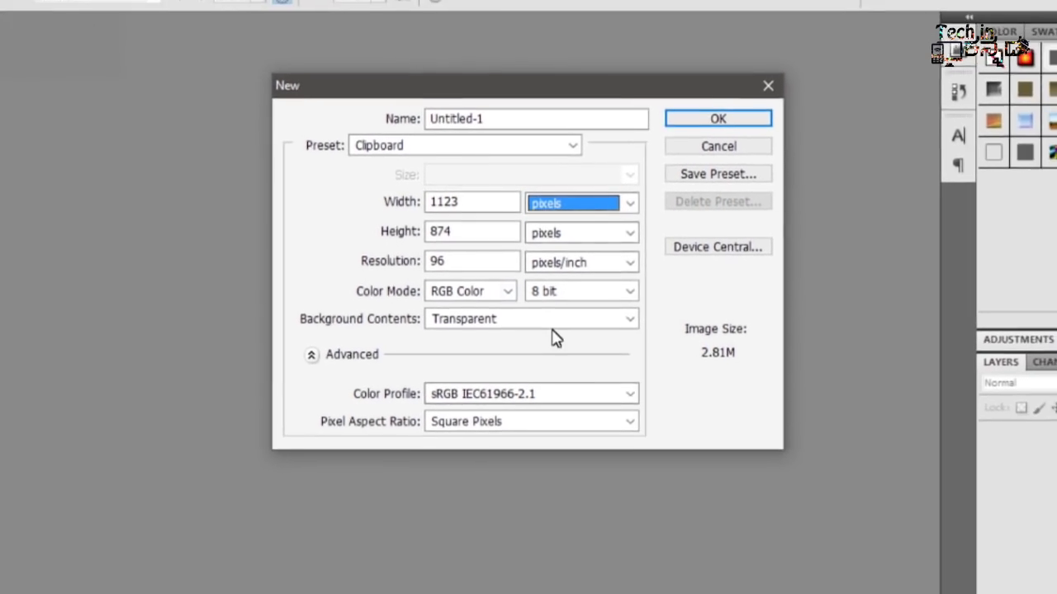
{"action": "left_click", "coordinate": [679, 134]}
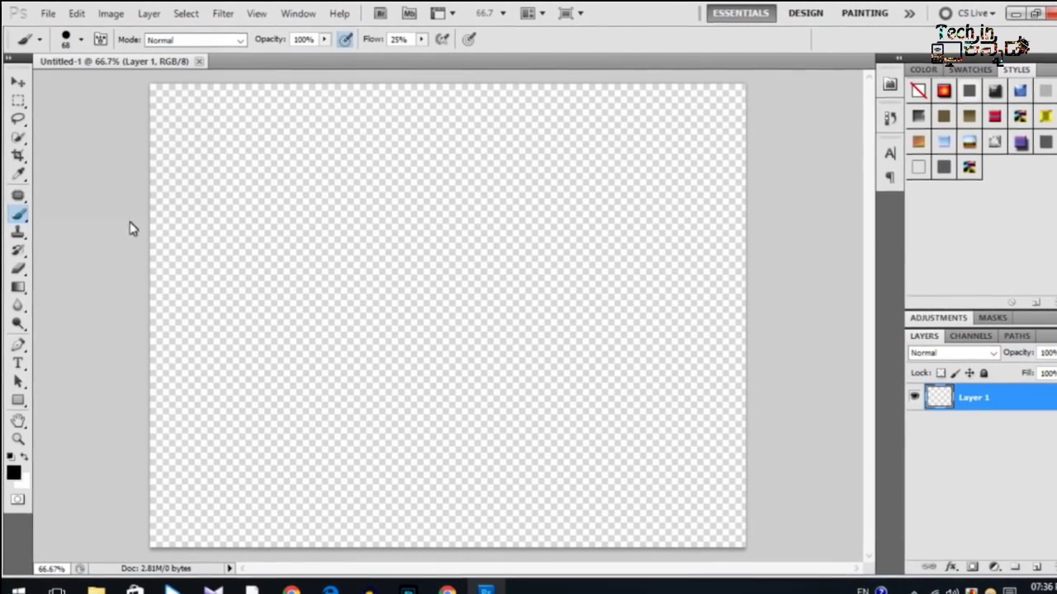
Step: Paint a soft grey looping stroke and type the text gjghjghjghj beside it
{"action": "mouse_move", "coordinate": [266, 224]}
{"action": "left_mouse_down"}
{"action": "mouse_move", "coordinate": [462, 231]}
{"action": "mouse_move", "coordinate": [697, 132]}
{"action": "left_mouse_up"}
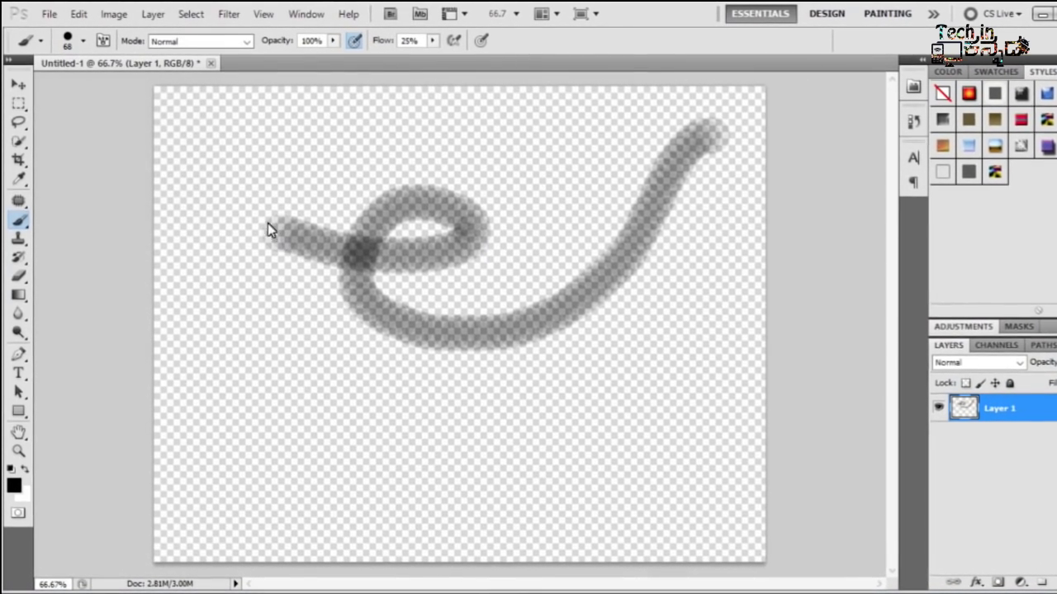
{"action": "left_click", "coordinate": [18, 376]}
{"action": "left_click", "coordinate": [364, 253]}
{"action": "type", "text": "gjghjghjghj"}
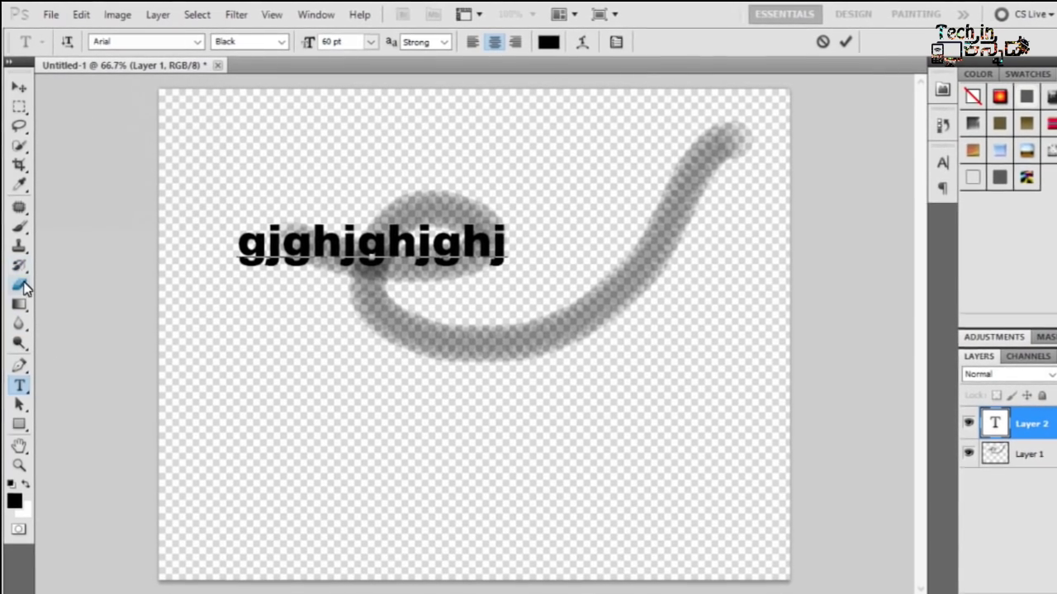
{"action": "left_click", "coordinate": [19, 283]}
Step: Rasterize the text, then erase the stroke's right tail on Layer 1 at 100% opacity
{"action": "left_click", "coordinate": [584, 303]}
{"action": "left_click", "coordinate": [541, 259]}
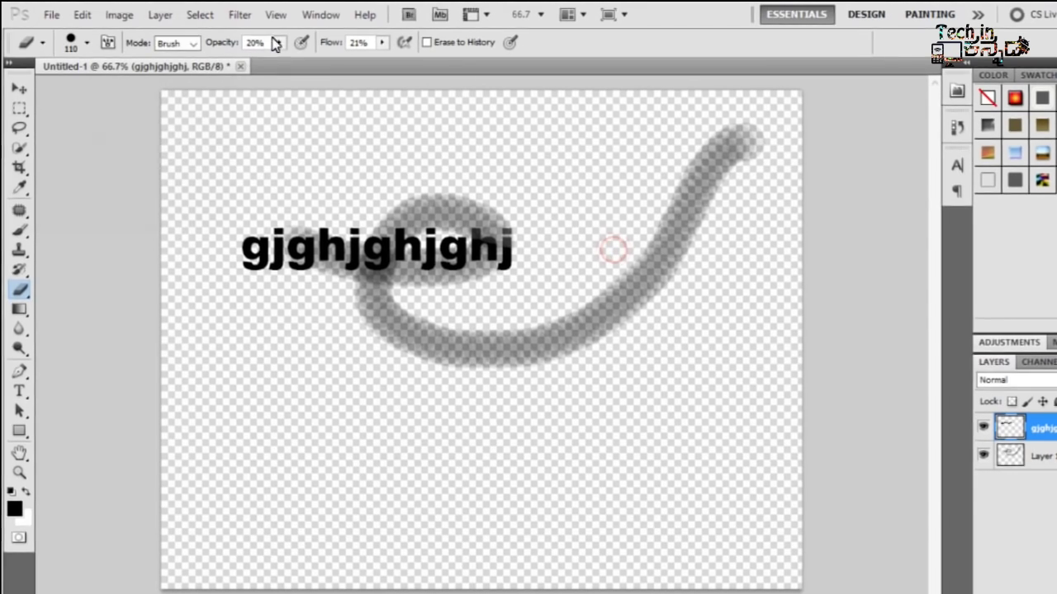
{"action": "left_click_drag", "start_coordinate": [278, 42], "coordinate": [283, 52]}
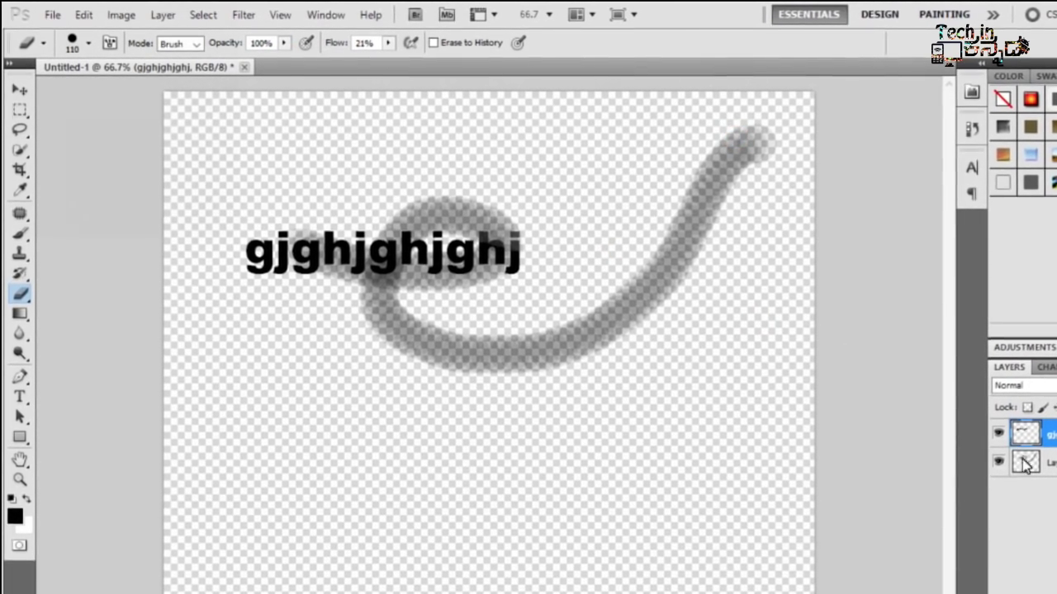
{"action": "left_click", "coordinate": [1023, 461]}
{"action": "mouse_move", "coordinate": [672, 330]}
{"action": "left_mouse_down"}
{"action": "mouse_move", "coordinate": [675, 272]}
{"action": "mouse_move", "coordinate": [759, 160]}
{"action": "left_mouse_up"}
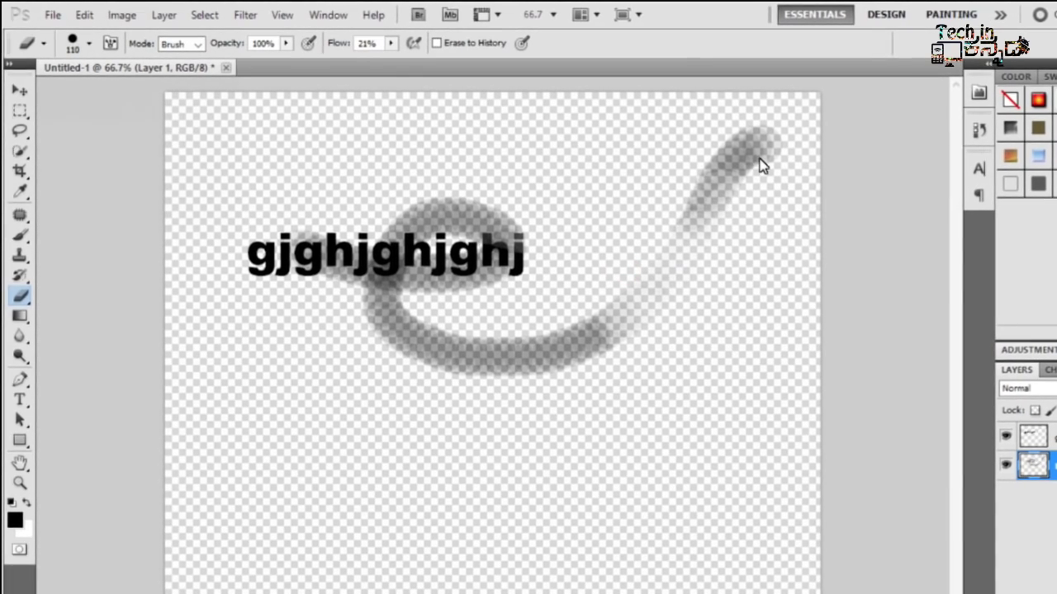
{"action": "left_click_drag", "start_coordinate": [699, 221], "coordinate": [620, 298]}
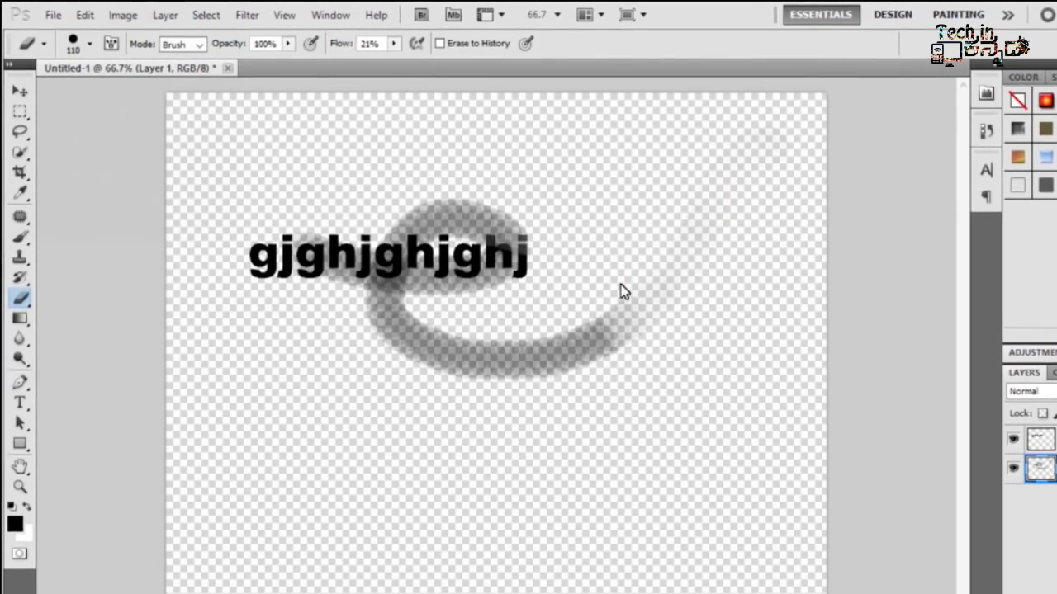
{"action": "mouse_move", "coordinate": [562, 380]}
{"action": "left_mouse_down"}
{"action": "mouse_move", "coordinate": [602, 354]}
{"action": "mouse_move", "coordinate": [499, 339]}
{"action": "left_mouse_up"}
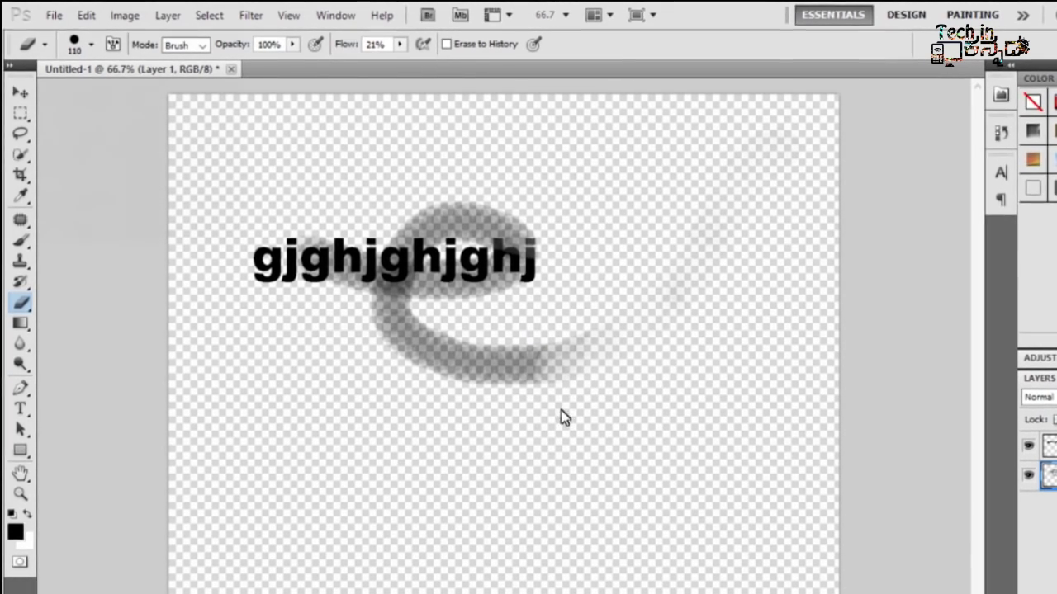
Step: Add the text line hjkgkijh below the grey stroke
{"action": "left_click", "coordinate": [21, 421]}
{"action": "left_click", "coordinate": [547, 463]}
{"action": "type", "text": "hjkgkijh"}
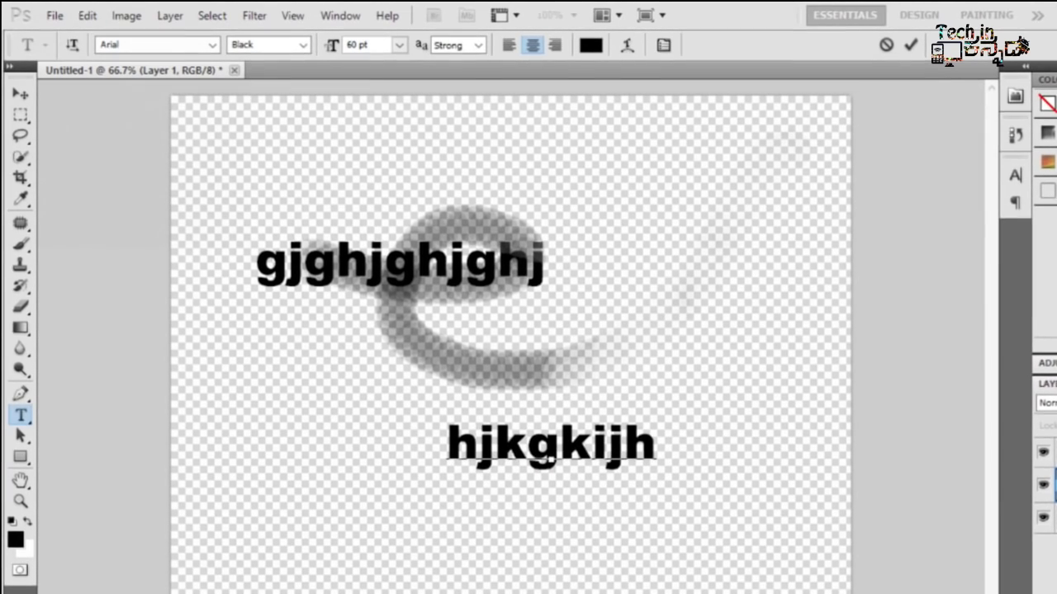
{"action": "left_click", "coordinate": [911, 45]}
Step: Discard a fgjfgjfgj line, then add dfhdfhdfh below hjkgkijh and try undoing it
{"action": "left_click", "coordinate": [659, 578]}
{"action": "type", "text": "fgjfgjfgj"}
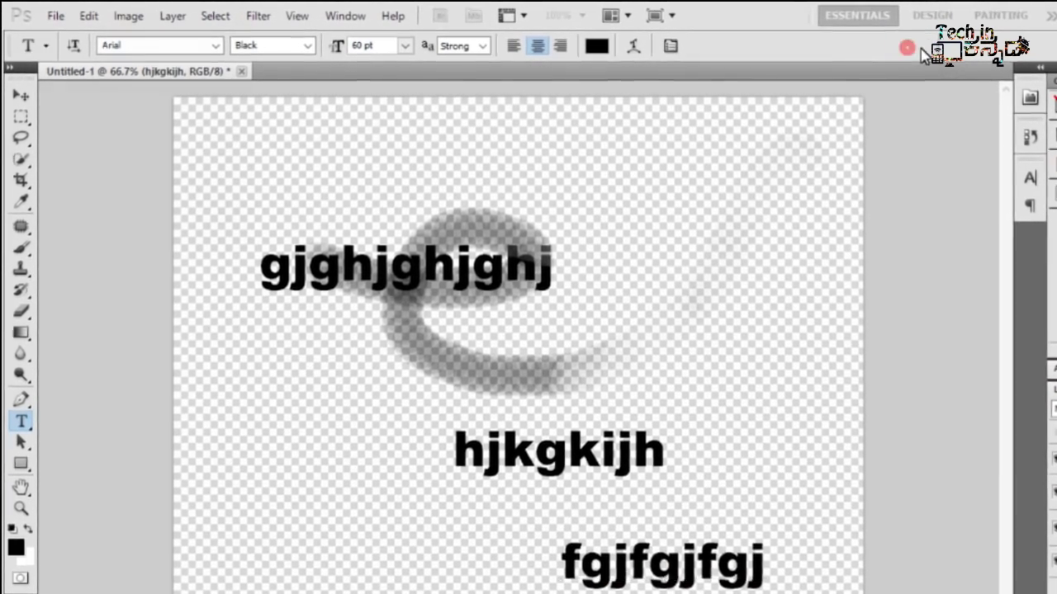
{"action": "left_click", "coordinate": [906, 47]}
{"action": "left_click", "coordinate": [662, 525]}
{"action": "type", "text": "dfhdfhdfh"}
{"action": "left_click", "coordinate": [919, 43]}
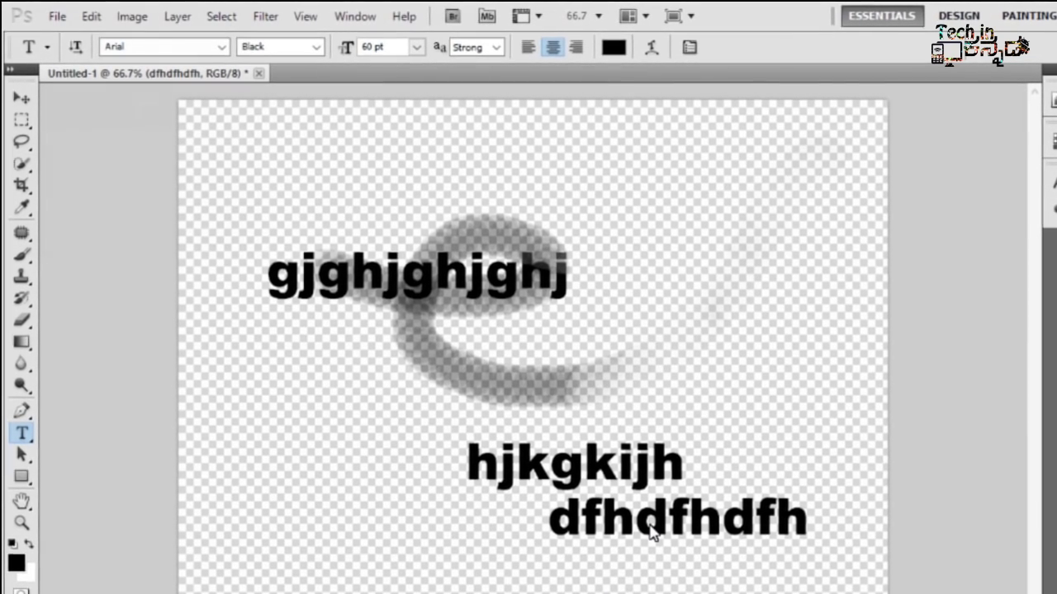
{"action": "key", "text": "ctrl+z"}
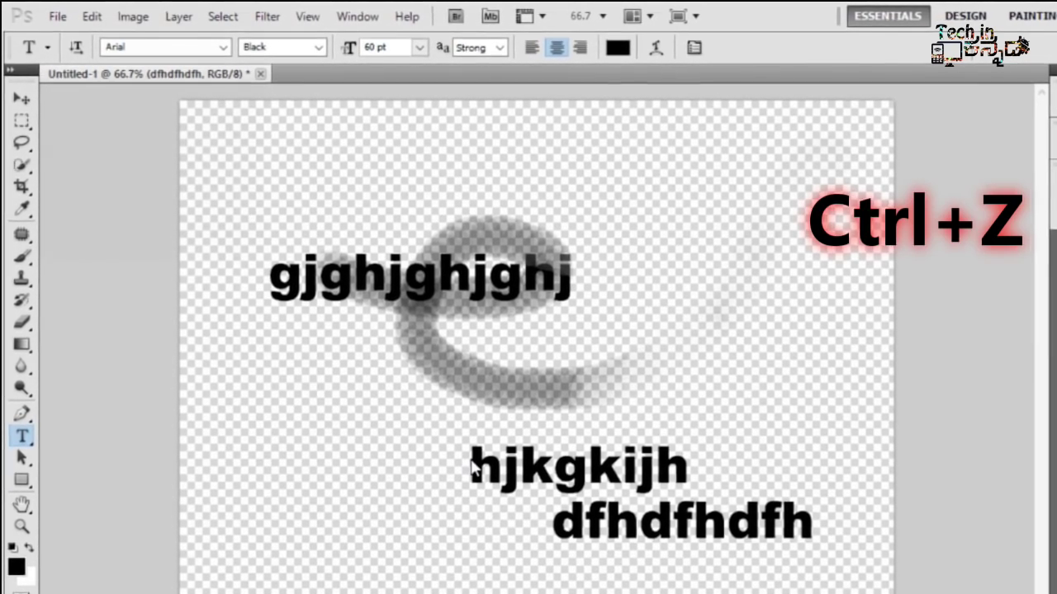
Step: Undo the dfhdfhdfh text with Ctrl+Z, then step forward with Ctrl+Shift+Z
{"action": "key", "text": "ctrl+z"}
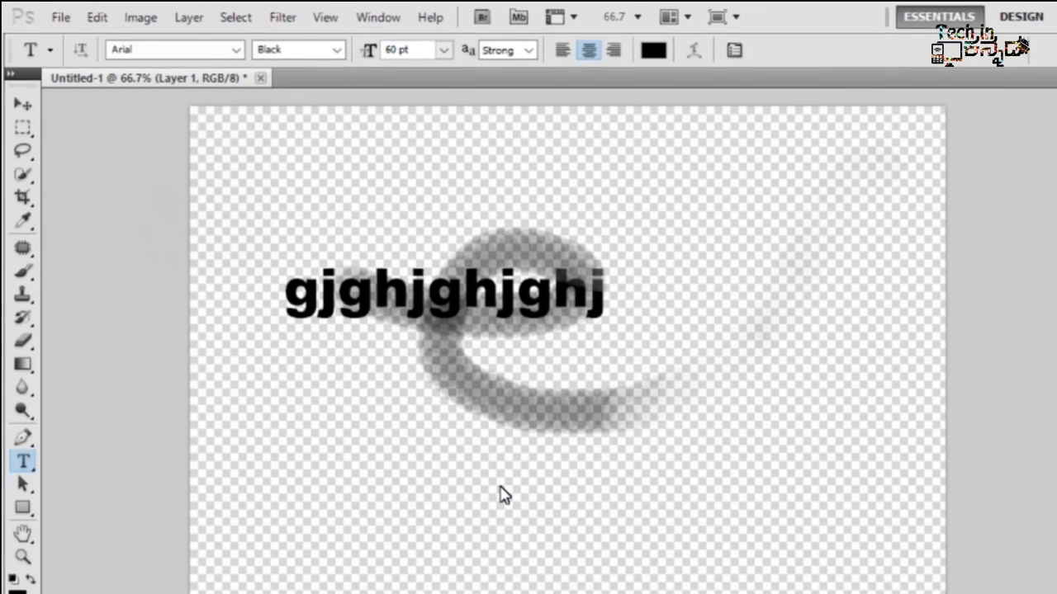
{"action": "key", "text": "ctrl+shift+z"}
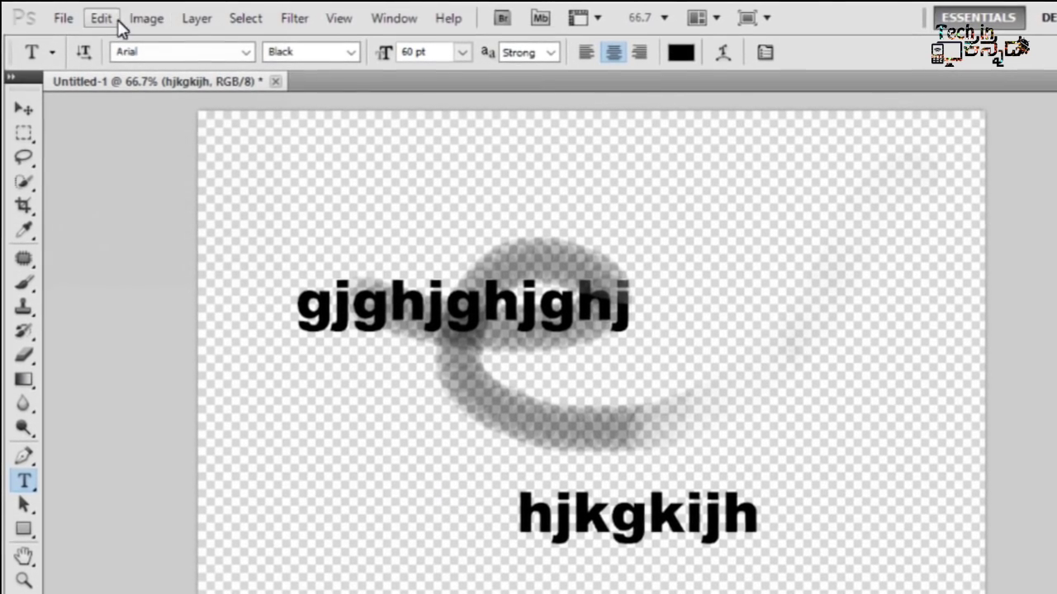
Step: Toggle Undo/Redo from the Edit menu, step backward, then undo that step
{"action": "left_click", "coordinate": [104, 19]}
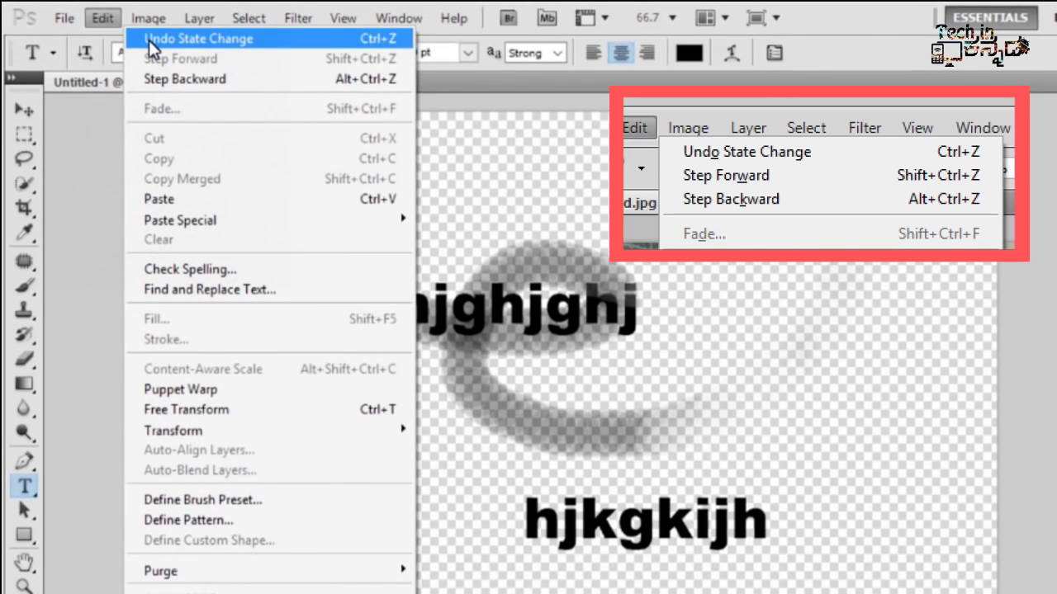
{"action": "left_click", "coordinate": [148, 39]}
{"action": "left_click", "coordinate": [104, 20]}
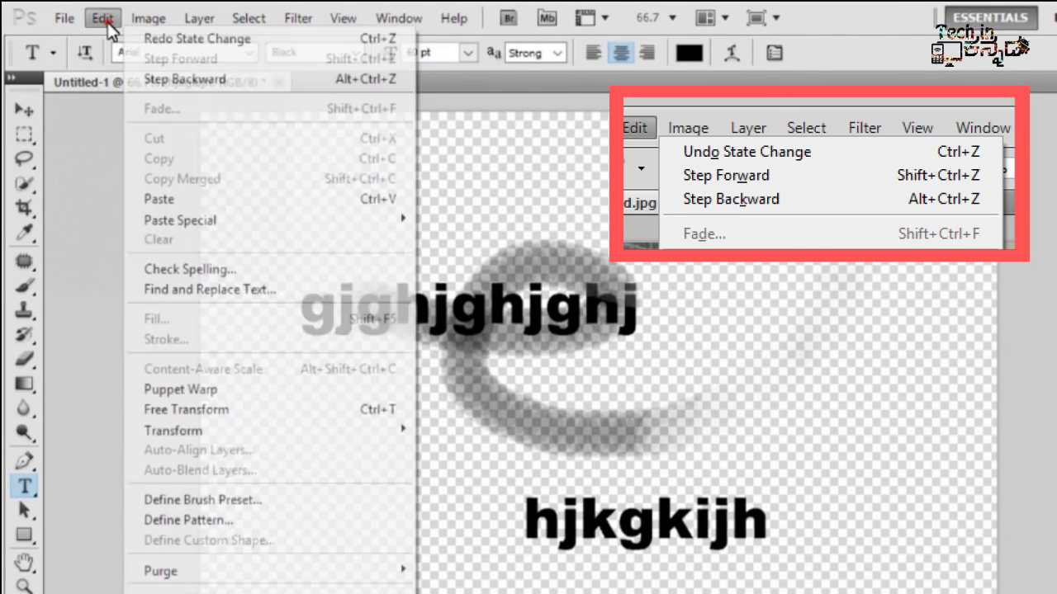
{"action": "left_click", "coordinate": [145, 41]}
{"action": "left_click", "coordinate": [104, 18]}
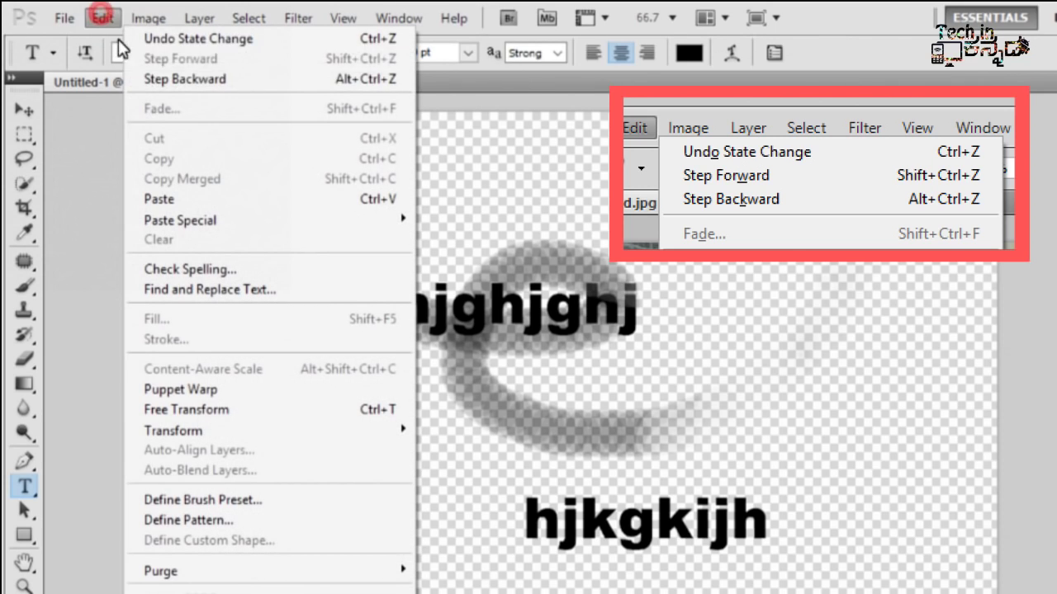
{"action": "left_click", "coordinate": [158, 78]}
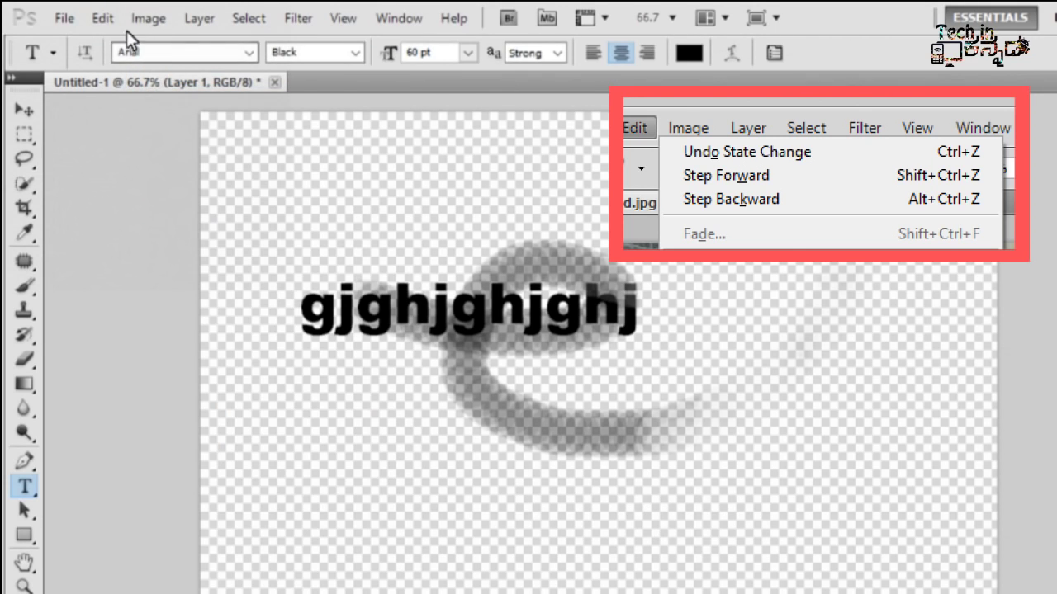
{"action": "left_click", "coordinate": [104, 18]}
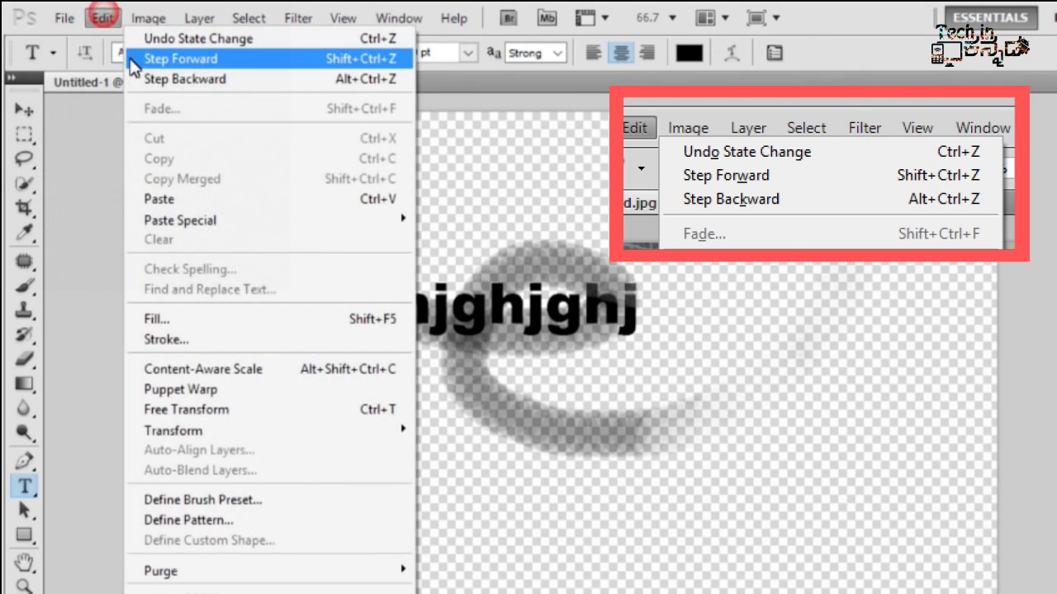
{"action": "left_click", "coordinate": [172, 38]}
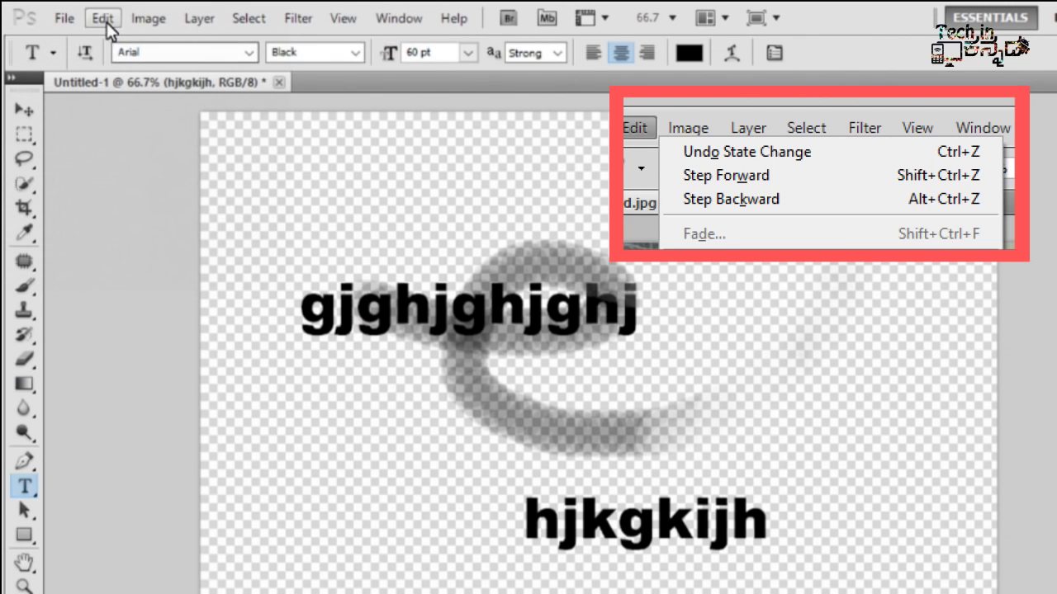
Step: Step backward four times, removing hjkgkijh and shortening the brush stroke's end
{"action": "left_click", "coordinate": [106, 18]}
{"action": "left_click", "coordinate": [149, 79]}
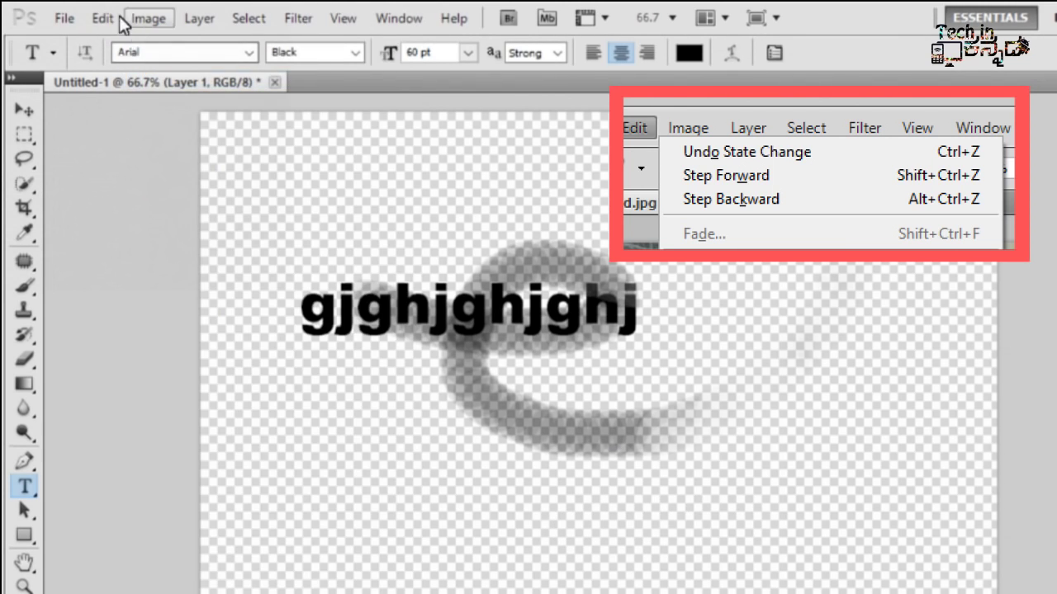
{"action": "left_click", "coordinate": [104, 18]}
{"action": "left_click", "coordinate": [155, 77]}
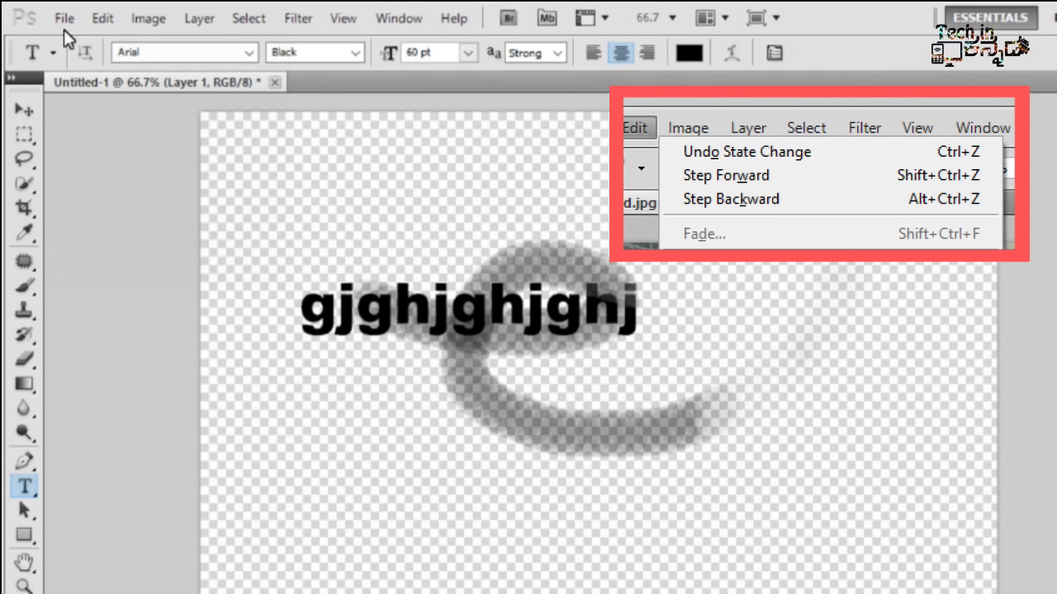
{"action": "left_click", "coordinate": [101, 19]}
{"action": "left_click", "coordinate": [156, 79]}
{"action": "left_click", "coordinate": [99, 18]}
{"action": "left_click", "coordinate": [167, 81]}
Step: Step forward three times to restore the brush stroke's end
{"action": "left_click", "coordinate": [136, 18]}
{"action": "left_click", "coordinate": [160, 59]}
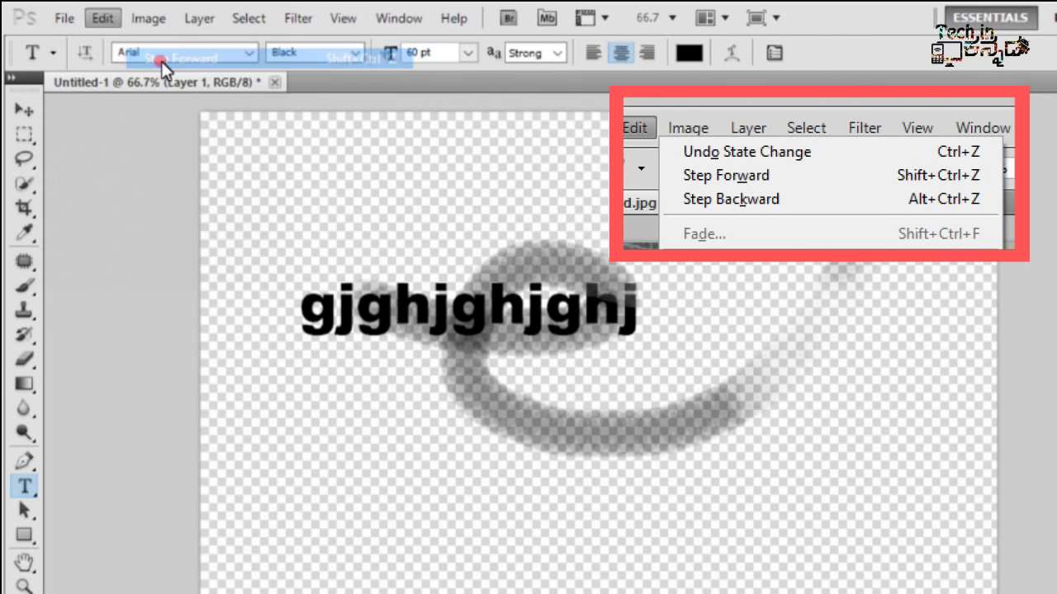
{"action": "left_click", "coordinate": [101, 18]}
{"action": "left_click", "coordinate": [152, 58]}
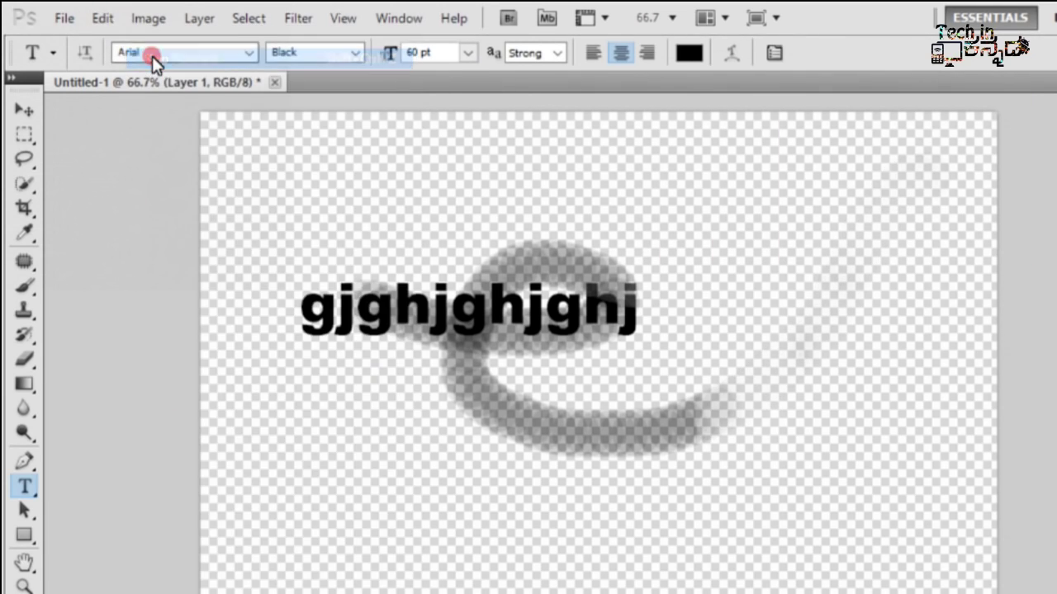
{"action": "left_click", "coordinate": [102, 19]}
{"action": "left_click", "coordinate": [153, 58]}
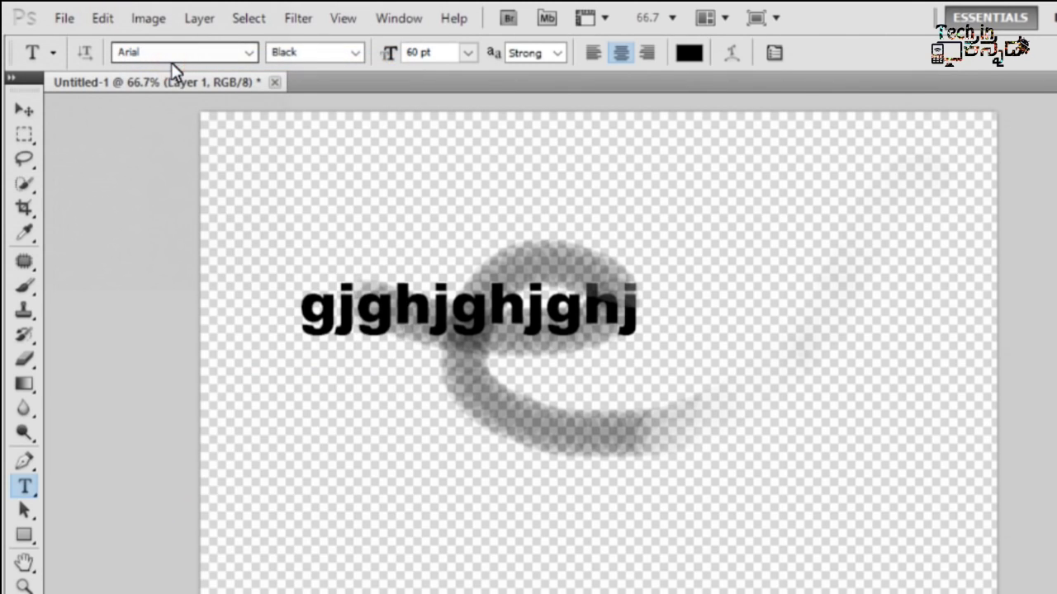
{"action": "left_click", "coordinate": [102, 18]}
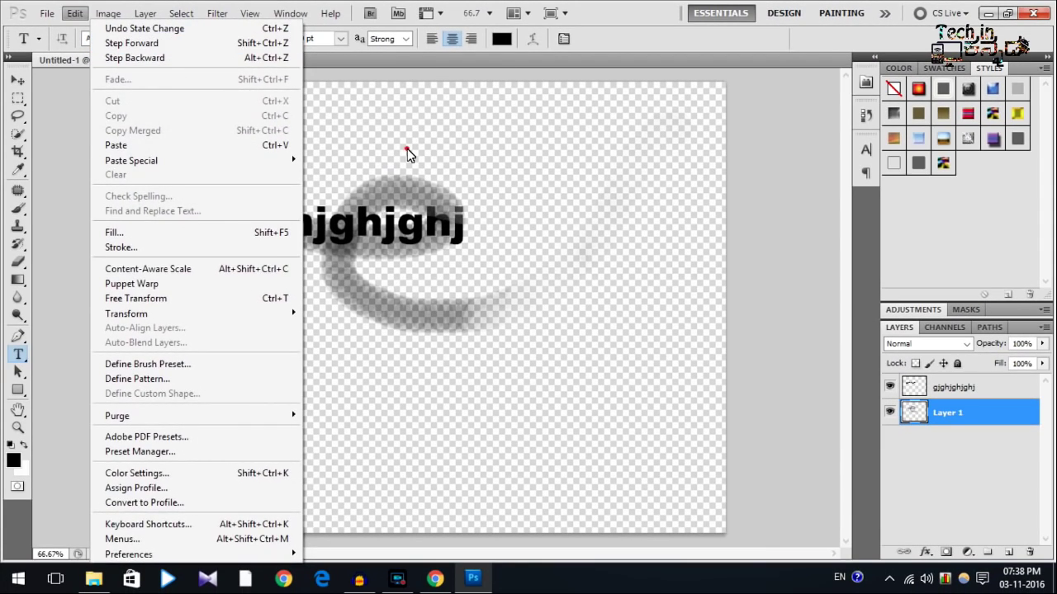
Step: On the DFGDFGSDFG.jpg photo, use Edit > Step Forward to restore the grey brush stroke
{"action": "left_click", "coordinate": [407, 150]}
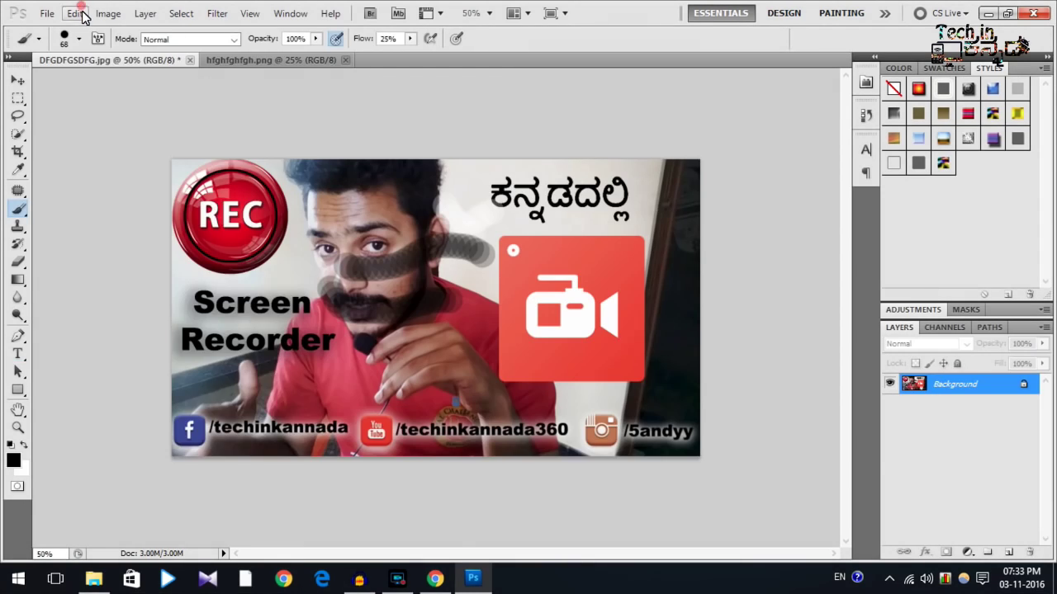
{"action": "left_click", "coordinate": [76, 13]}
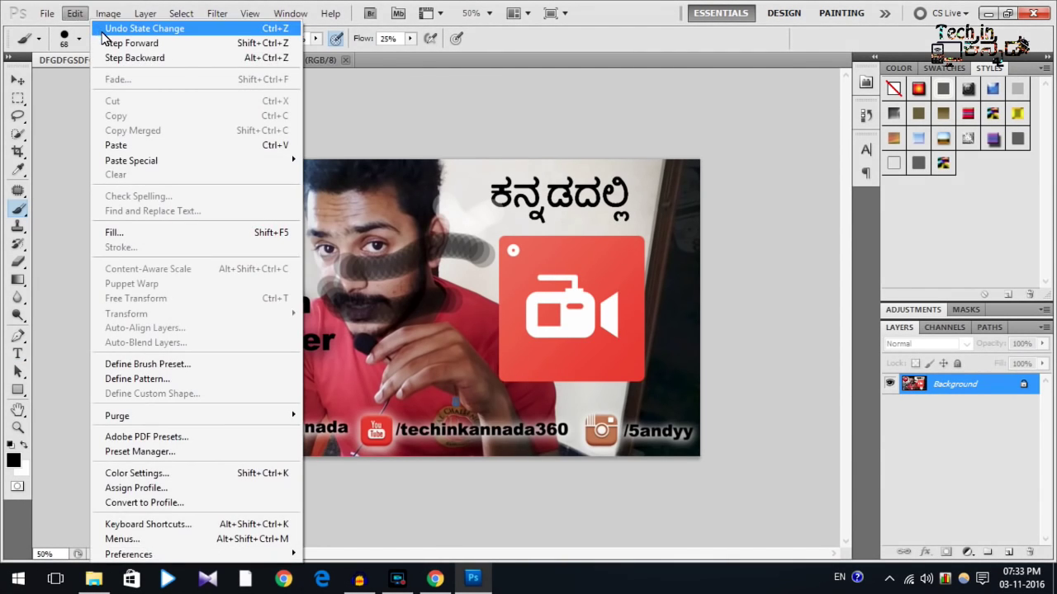
{"action": "left_click", "coordinate": [111, 46]}
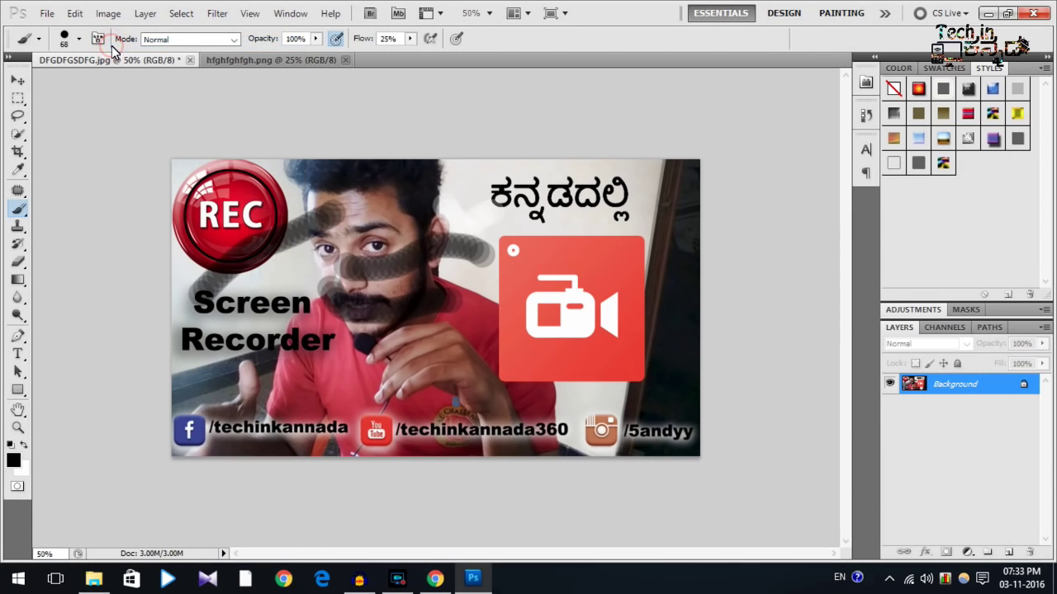
{"action": "left_click", "coordinate": [73, 14]}
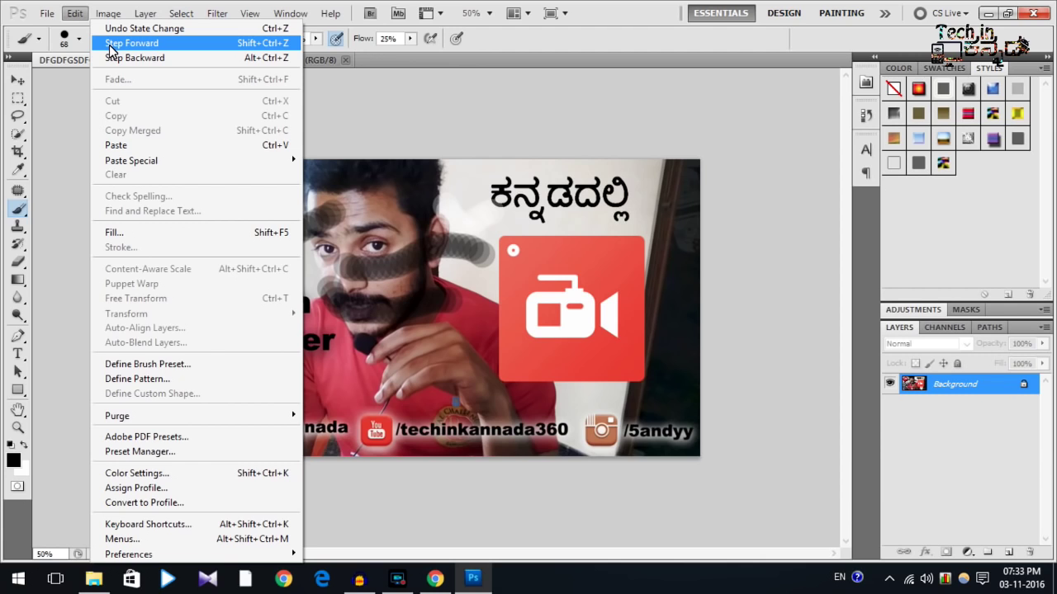
{"action": "left_click", "coordinate": [529, 43]}
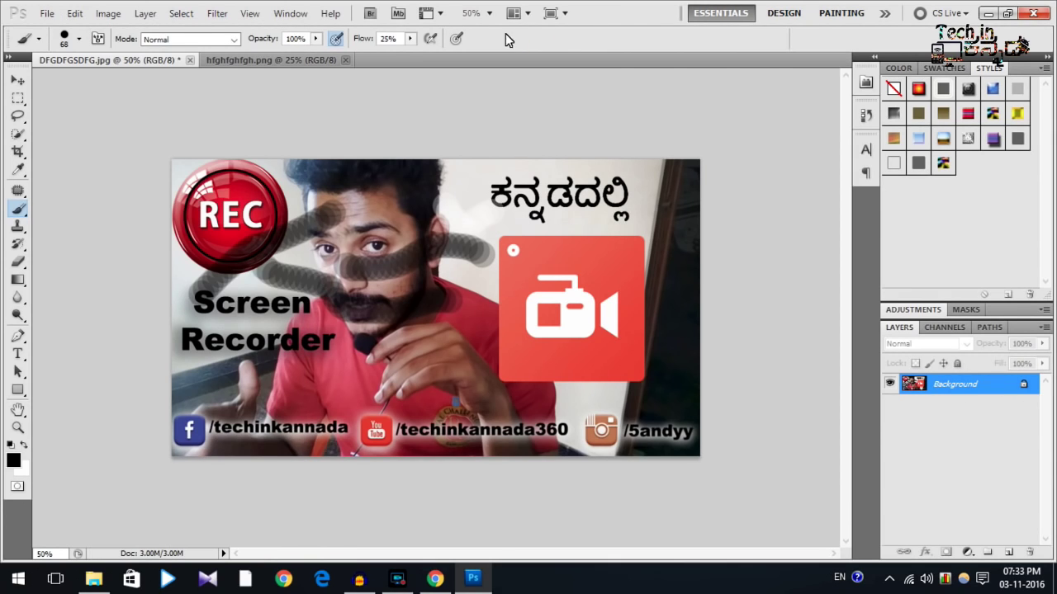
{"action": "left_click", "coordinate": [74, 13]}
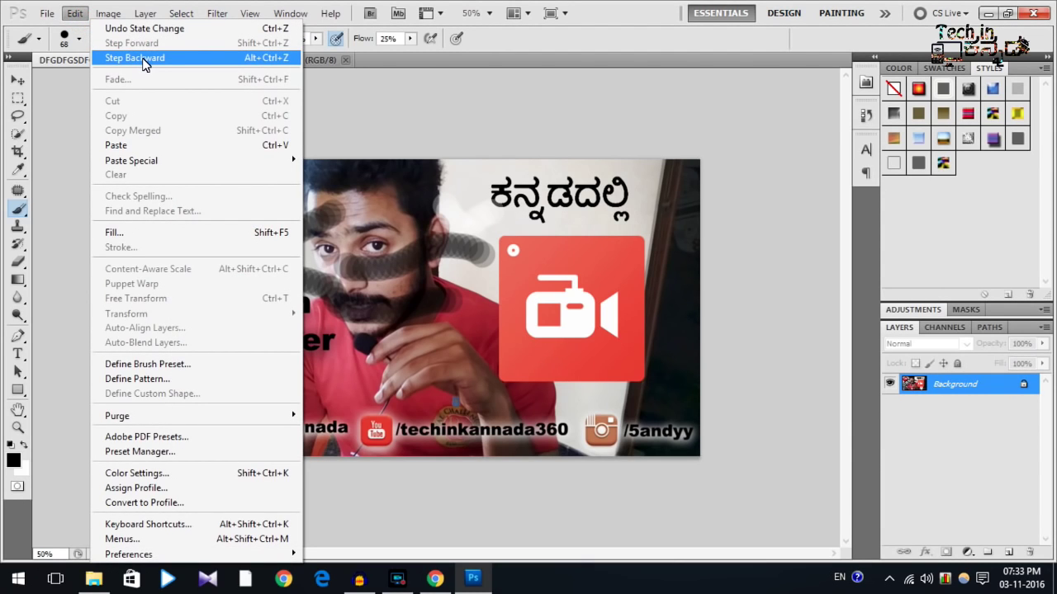
{"action": "left_click", "coordinate": [442, 235]}
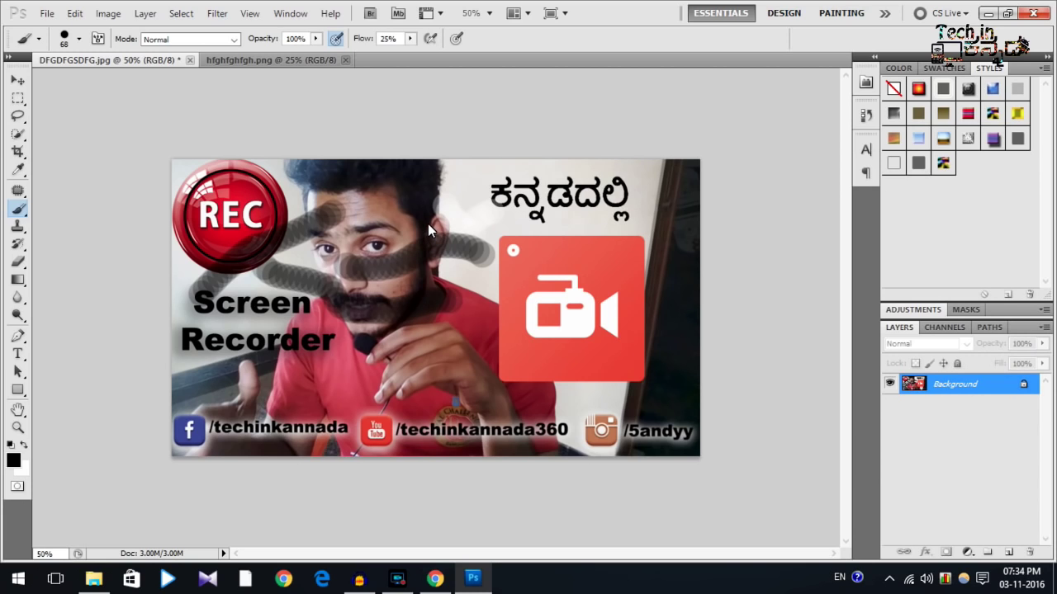
{"action": "left_click", "coordinate": [76, 14]}
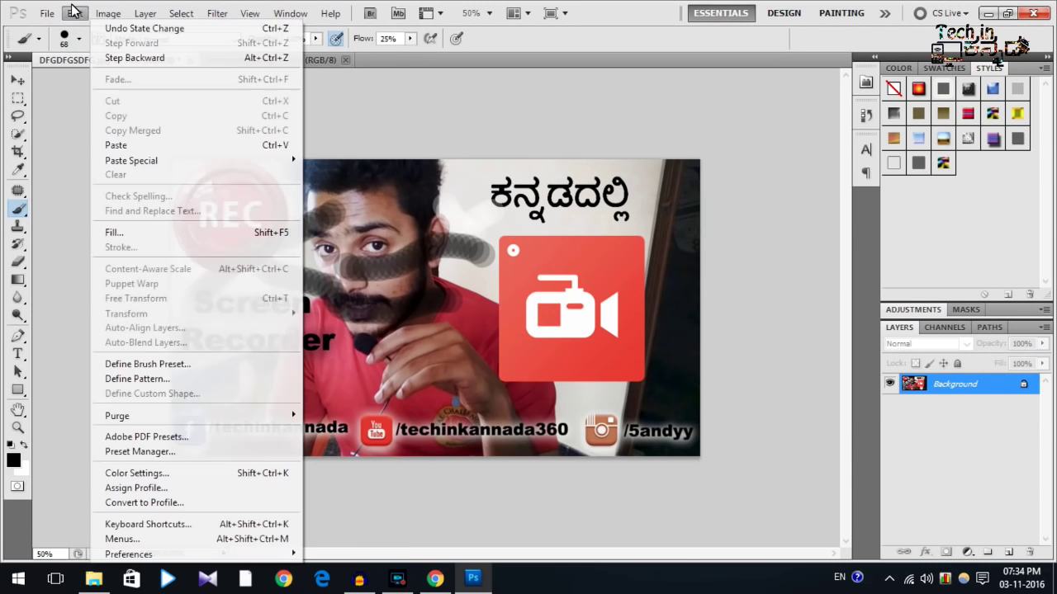
{"action": "left_click", "coordinate": [115, 28]}
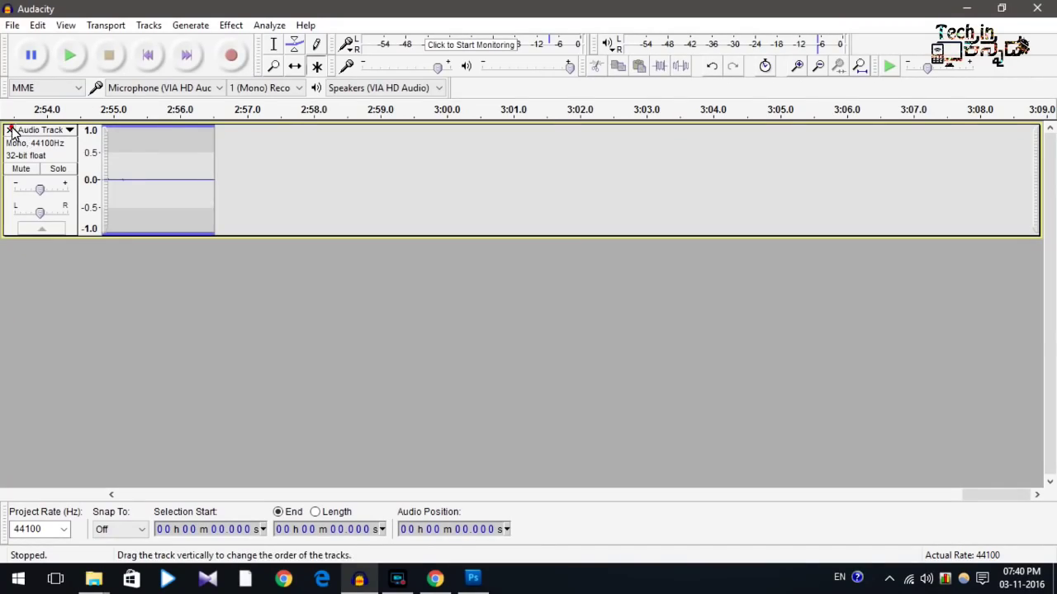
Step: Clear the Audacity track, start a new recording, and return to Photoshop's Untitled-1 document
{"action": "left_click", "coordinate": [11, 129]}
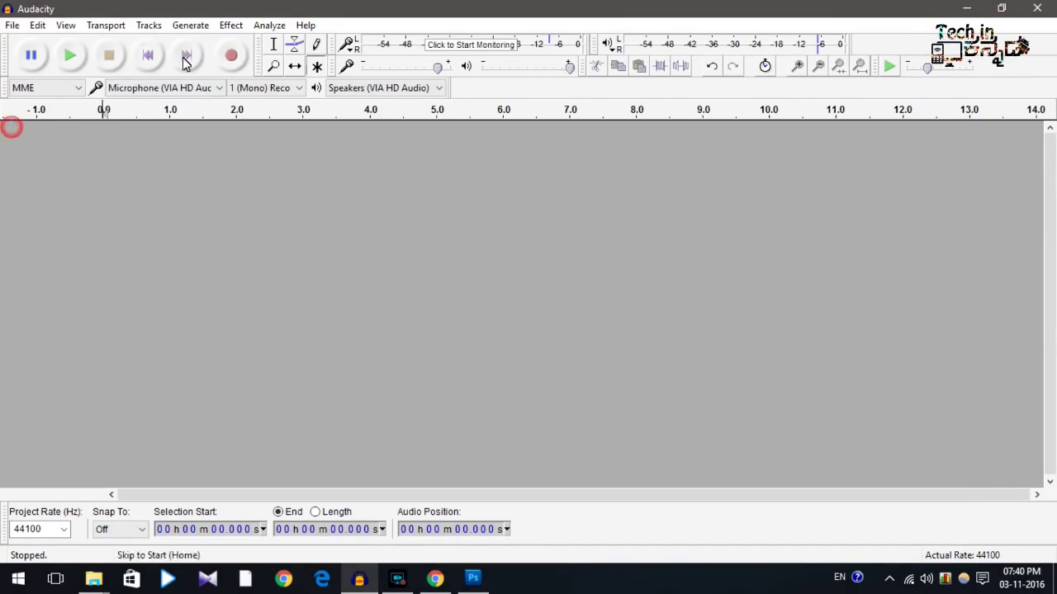
{"action": "left_click", "coordinate": [233, 56]}
{"action": "left_click", "coordinate": [962, 7]}
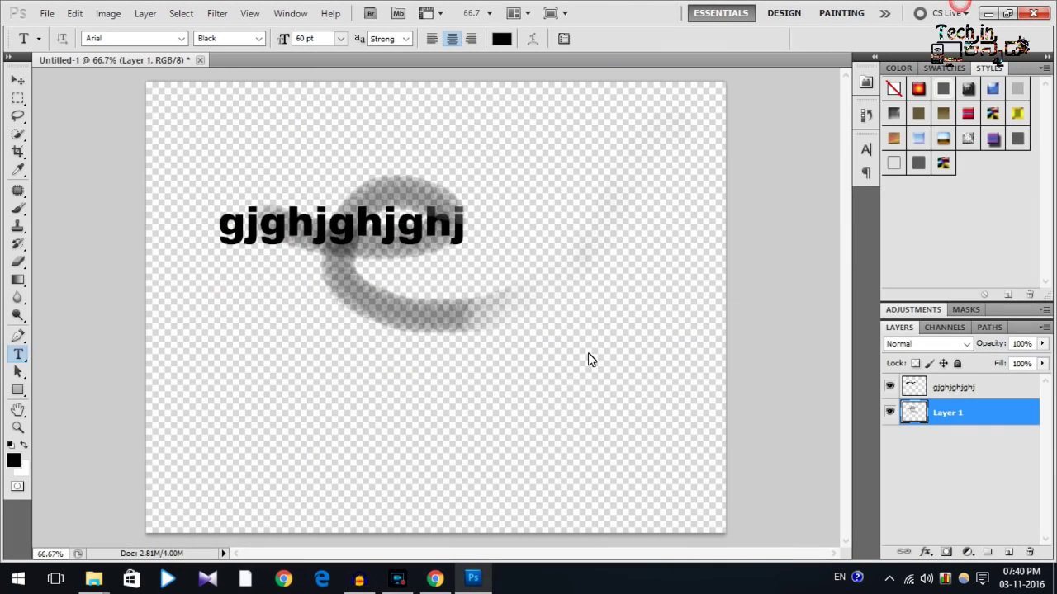